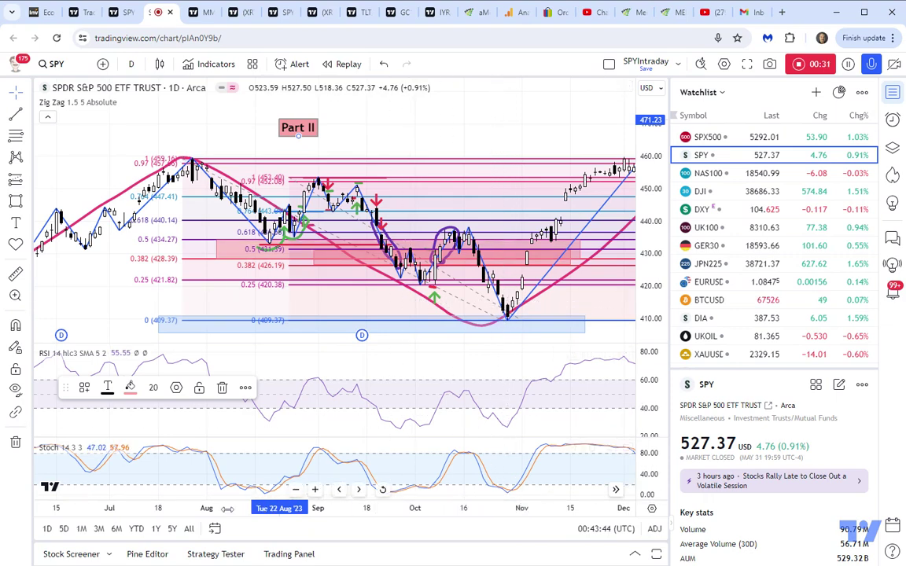
Step: Brush purple loops around the SPY price swings from the March 2023 low up to the July high and down to the October low
drag(227, 509, 414, 509)
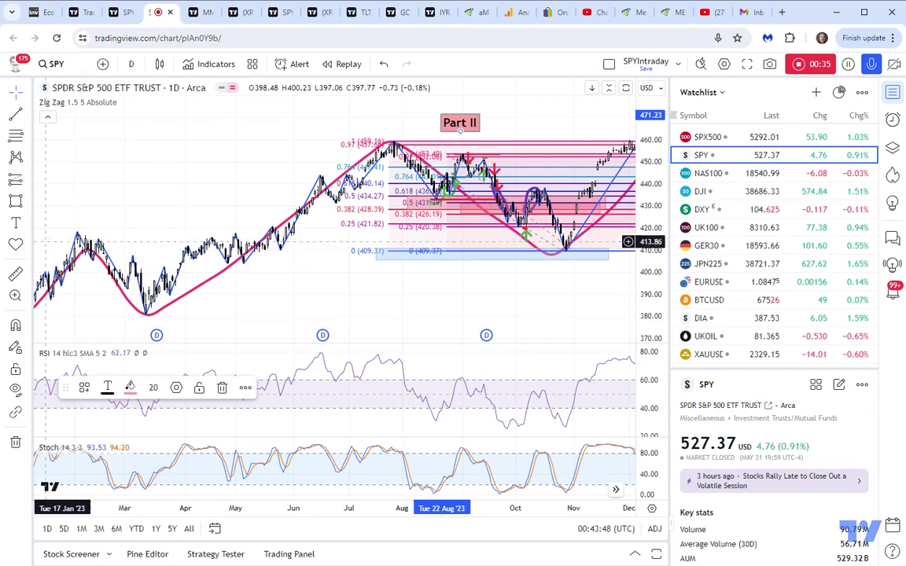
click(26, 197)
click(66, 139)
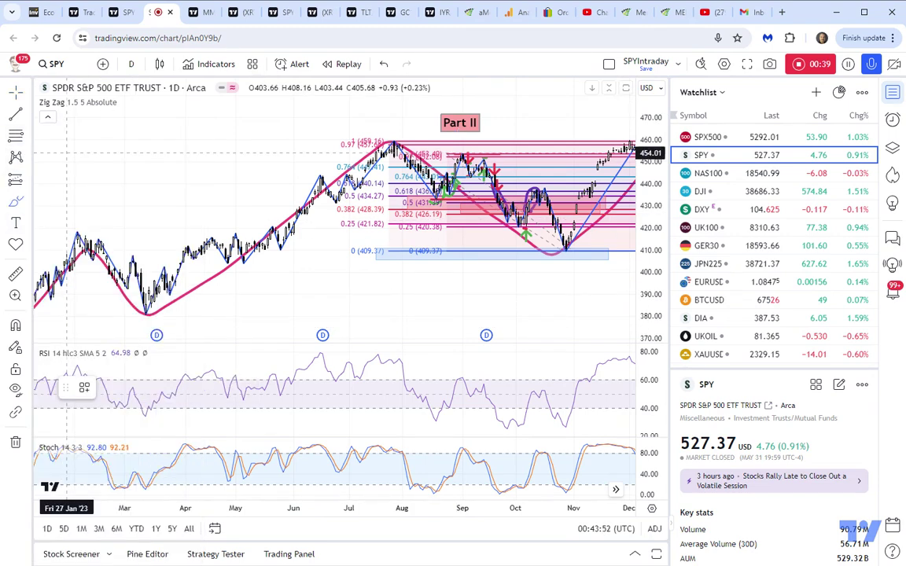
mouse_move(147, 311)
mouse_down()
mouse_move(183, 290)
mouse_move(217, 240)
mouse_move(154, 300)
mouse_move(162, 305)
mouse_up()
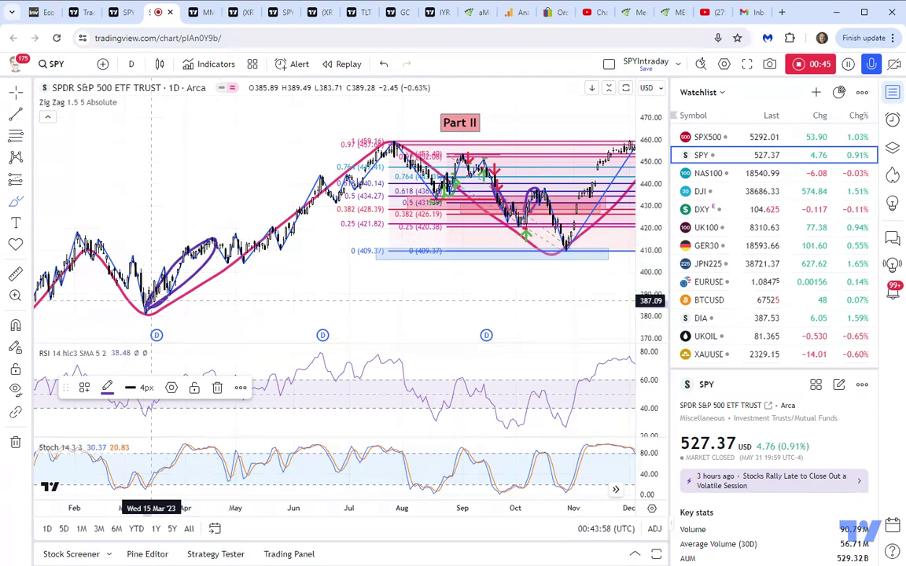
mouse_move(220, 245)
mouse_down()
mouse_move(228, 255)
mouse_move(251, 249)
mouse_move(234, 234)
mouse_move(230, 267)
mouse_up()
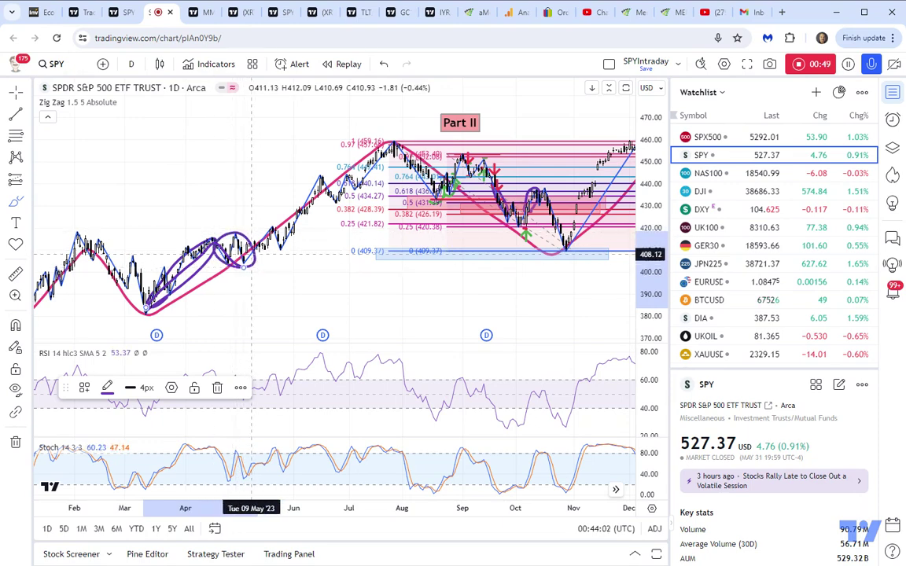
mouse_move(329, 179)
mouse_down()
mouse_move(284, 187)
mouse_move(240, 238)
mouse_move(265, 254)
mouse_up()
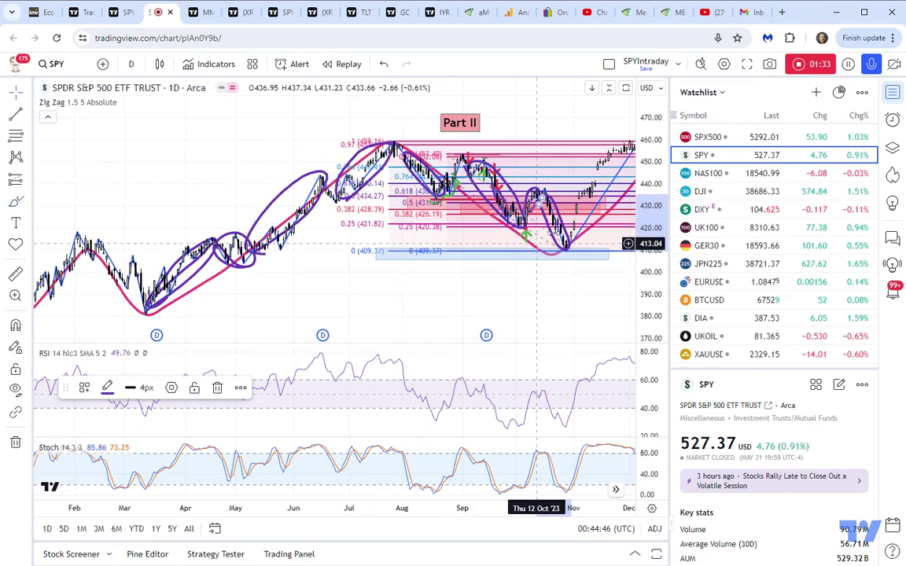
Step: Delete the newly brushed purple loops around the March to October 2023 swings
click(561, 225)
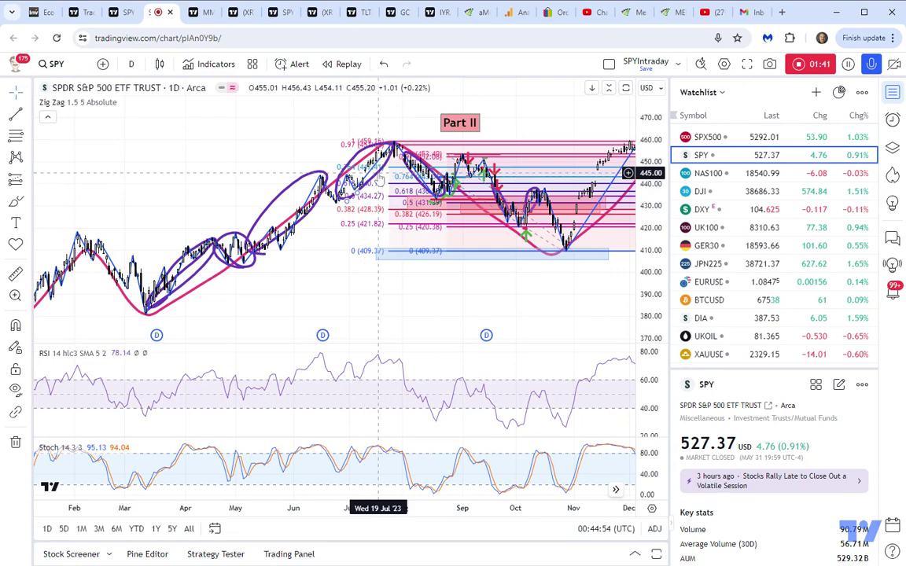
click(369, 178)
key(Delete)
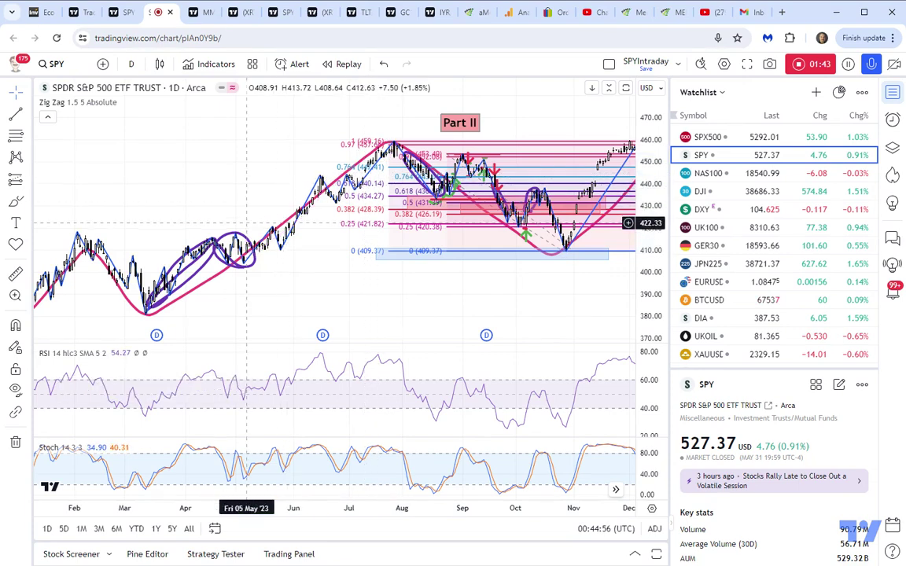
click(206, 265)
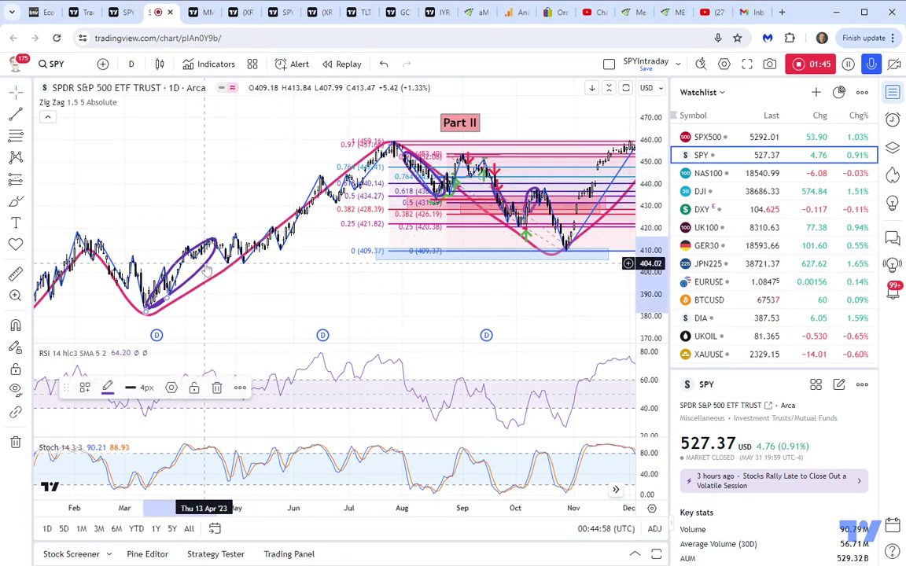
key(Delete)
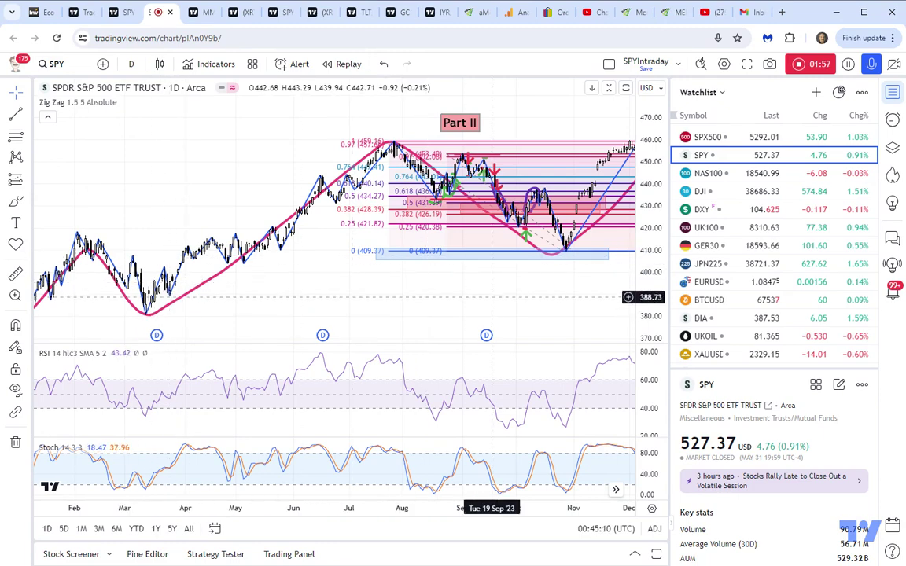
Step: Copy the red down arrow at the 20 September candle and place the copies above the 19 and 20 October 2023 candles
drag(475, 503, 300, 503)
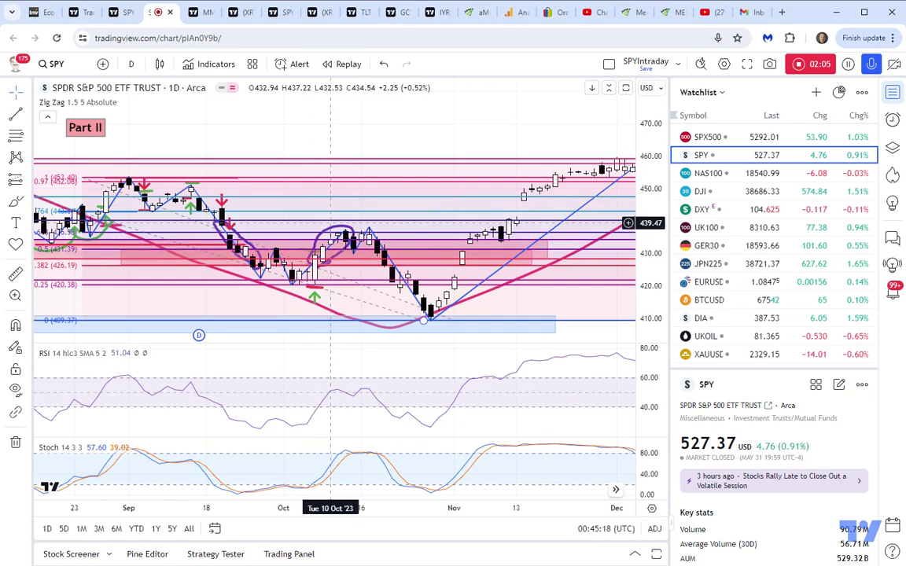
click(221, 199)
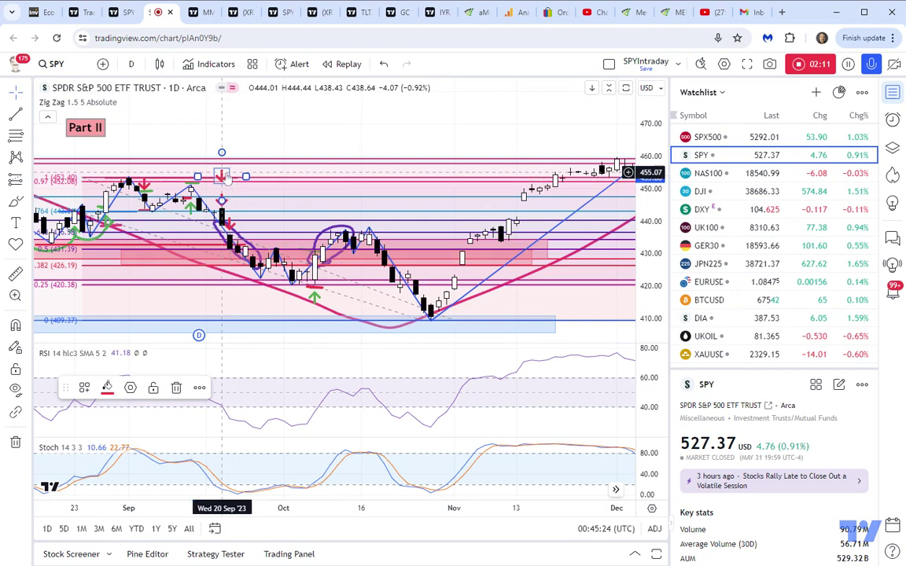
mouse_move(222, 199)
mouse_down()
mouse_move(345, 199)
mouse_move(386, 230)
mouse_up()
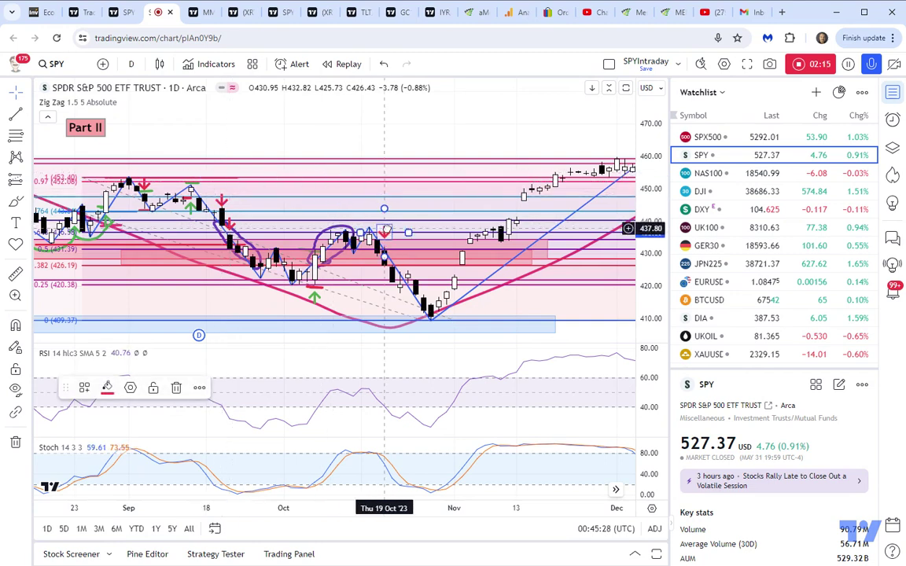
click(227, 175)
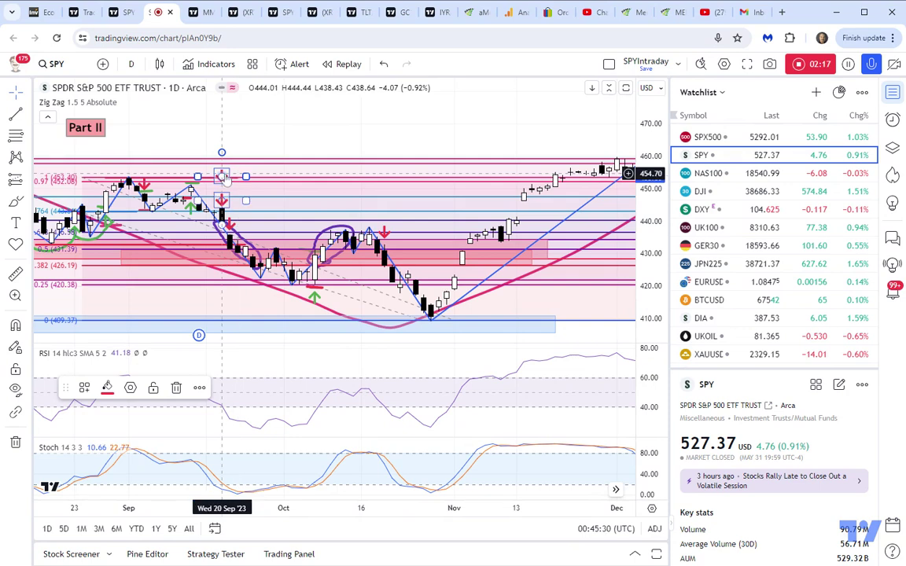
mouse_move(230, 171)
mouse_down()
mouse_move(386, 216)
mouse_move(400, 241)
mouse_up()
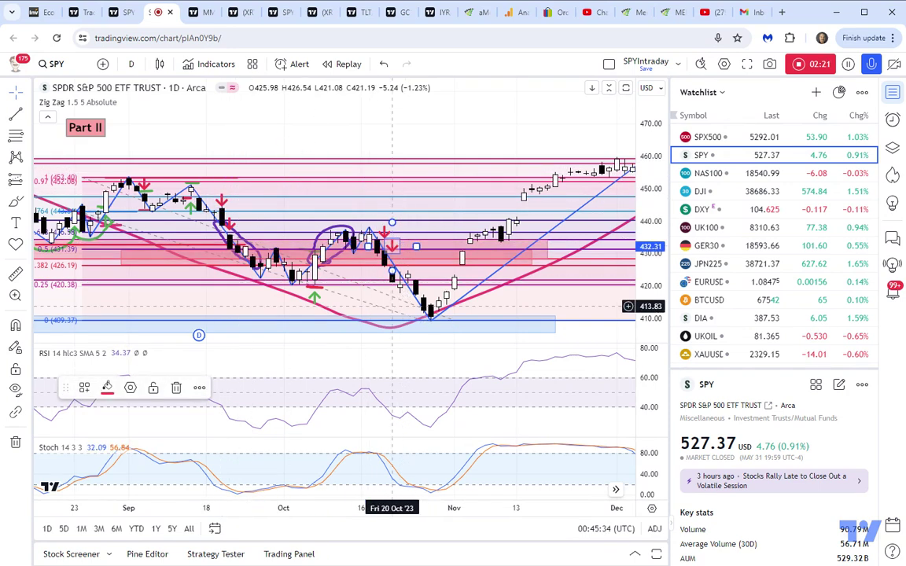
Step: Copy the green up arrow at the 6 October candle and place it below the 31 October 2023 candle
click(314, 297)
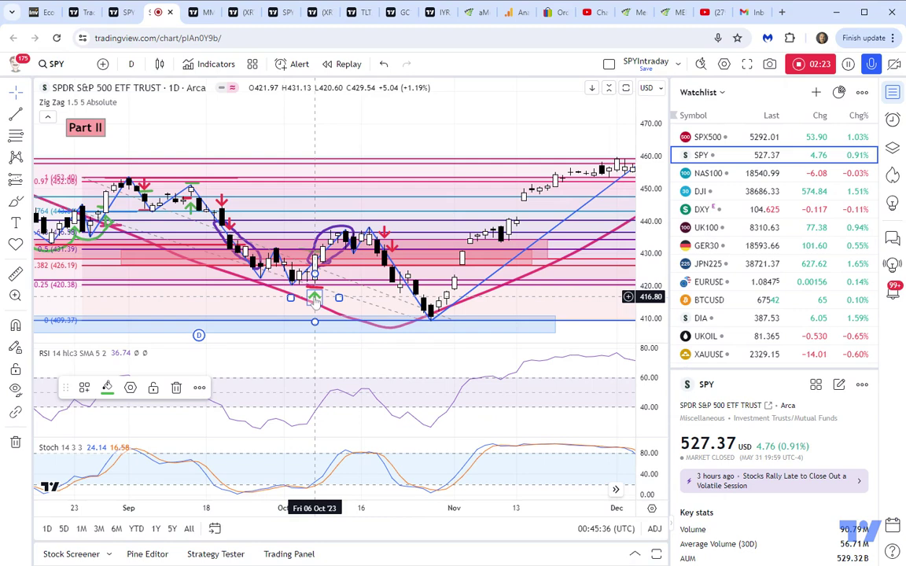
drag(314, 297, 456, 312)
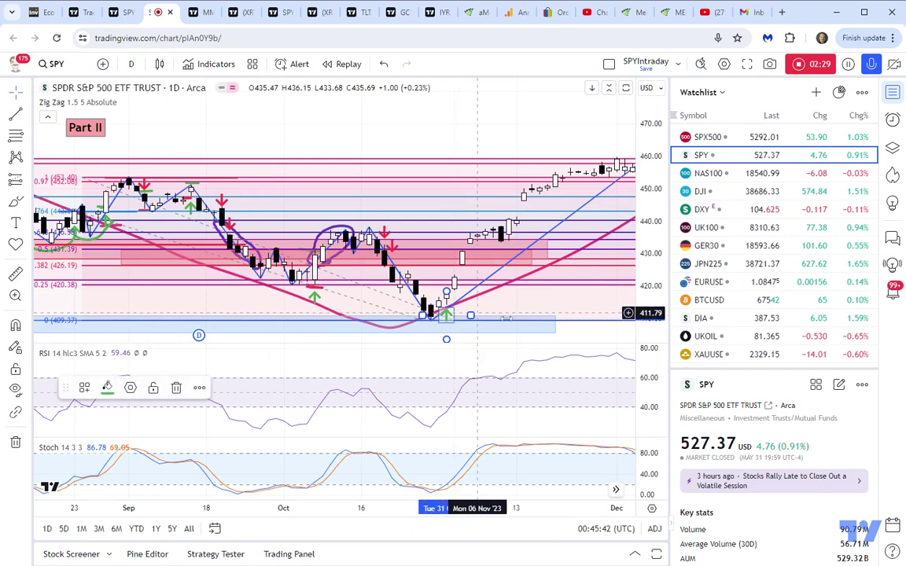
key(Escape)
Step: Brush one short horizontal line just above and one just below the 31 October 2023 candle
scroll(427, 179, up, 3)
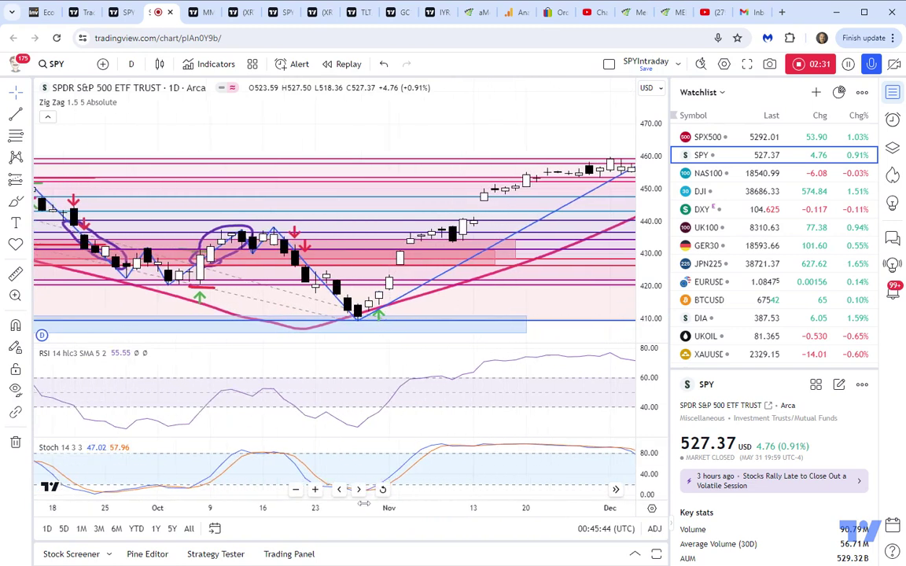
drag(427, 179, 472, 181)
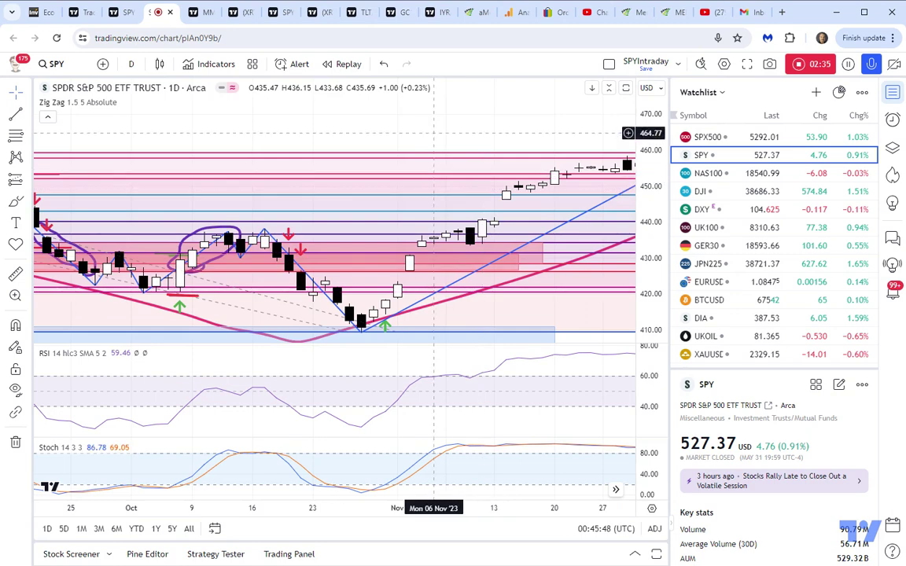
drag(433, 138, 449, 101)
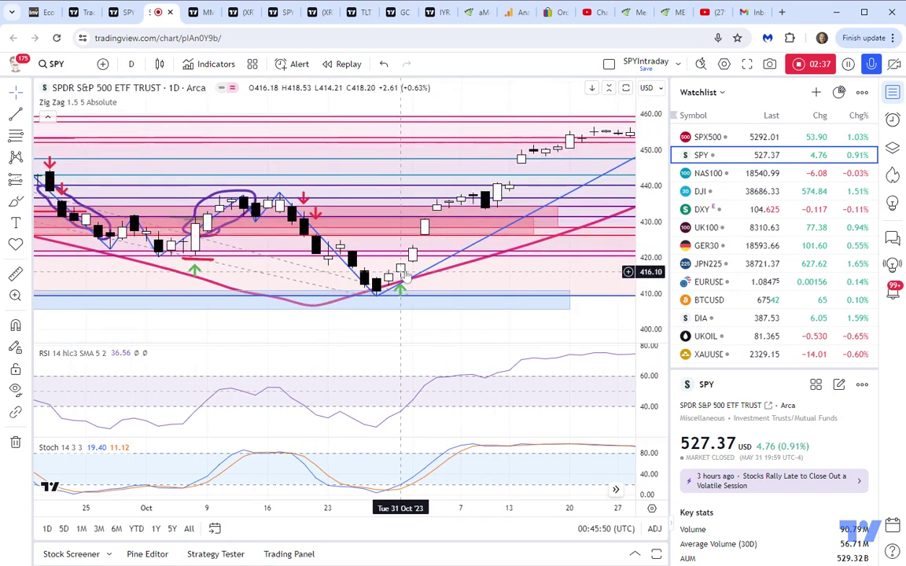
click(400, 267)
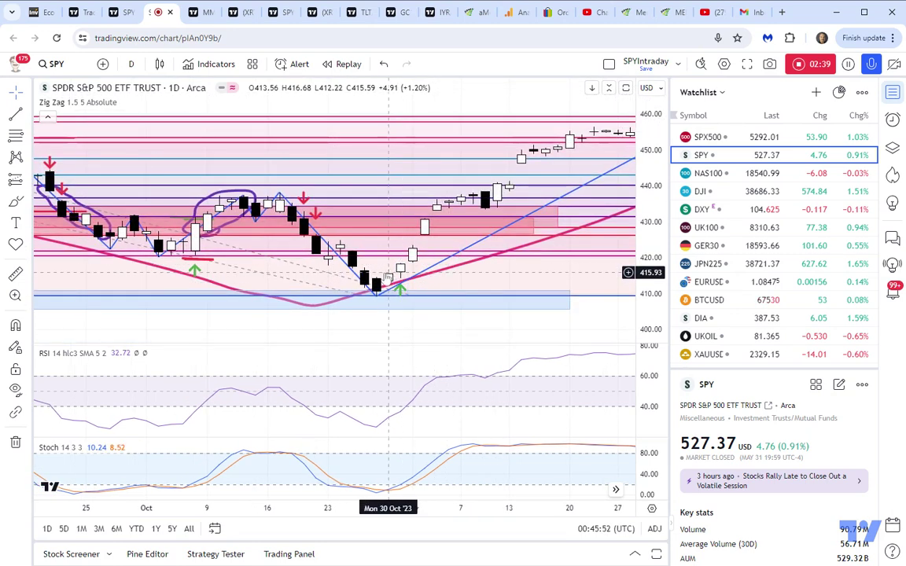
click(376, 271)
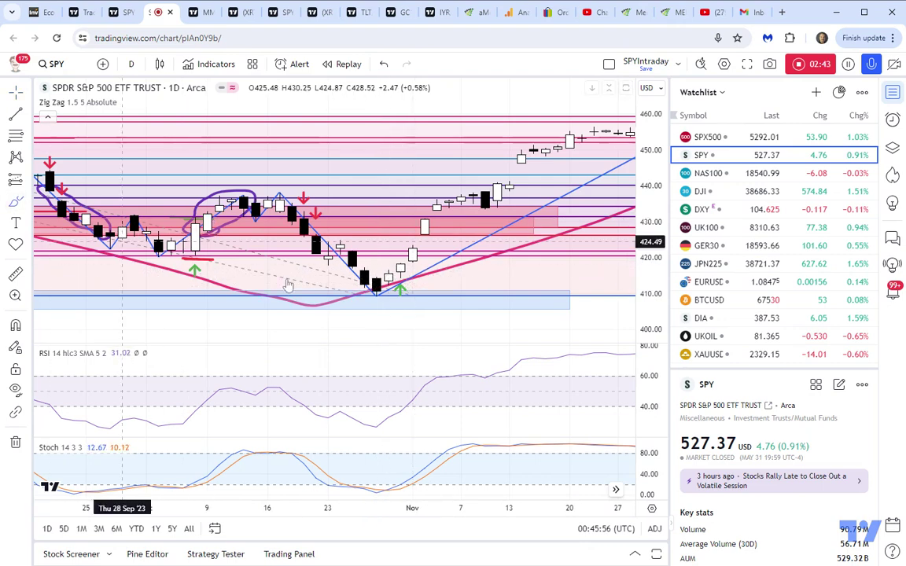
drag(387, 261, 408, 259)
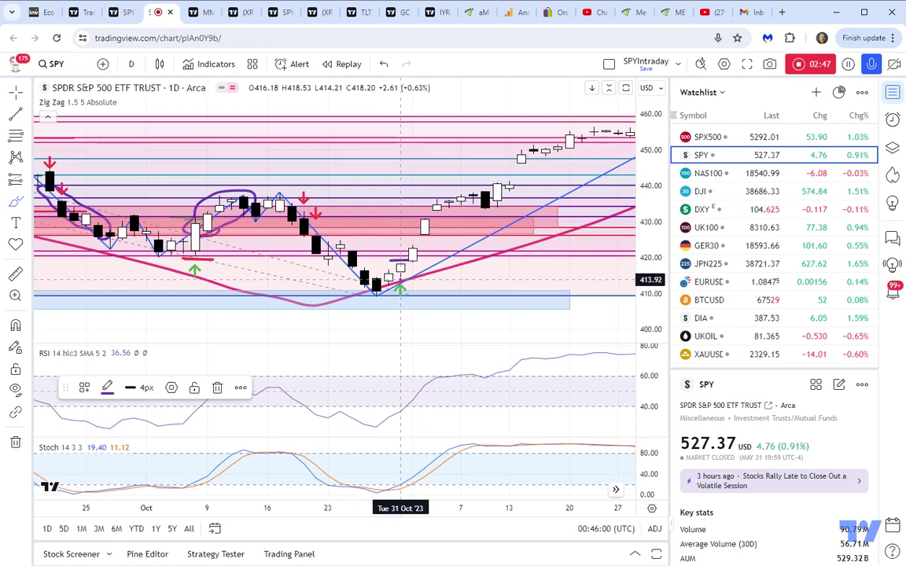
drag(391, 280, 411, 280)
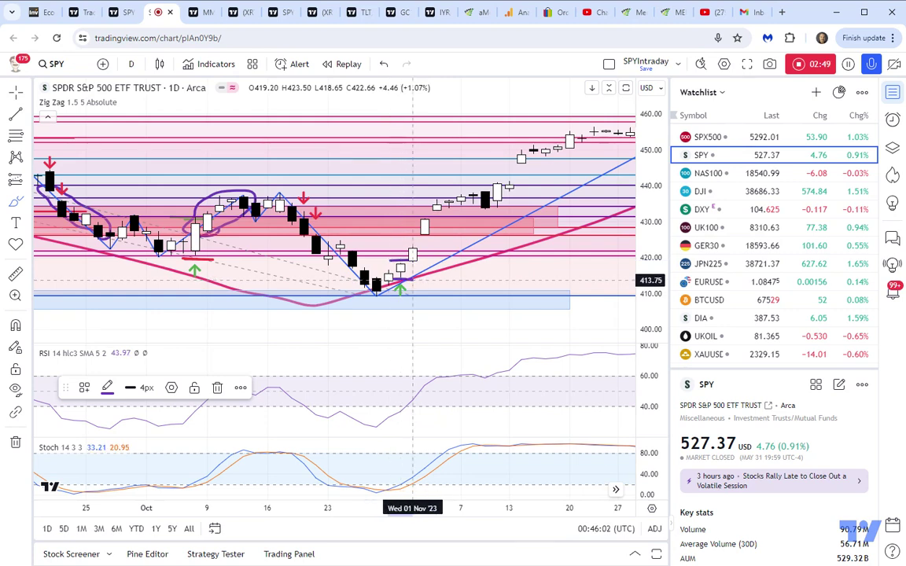
Step: Recolour the short line below the 31 October candle red and the one above it green
click(400, 290)
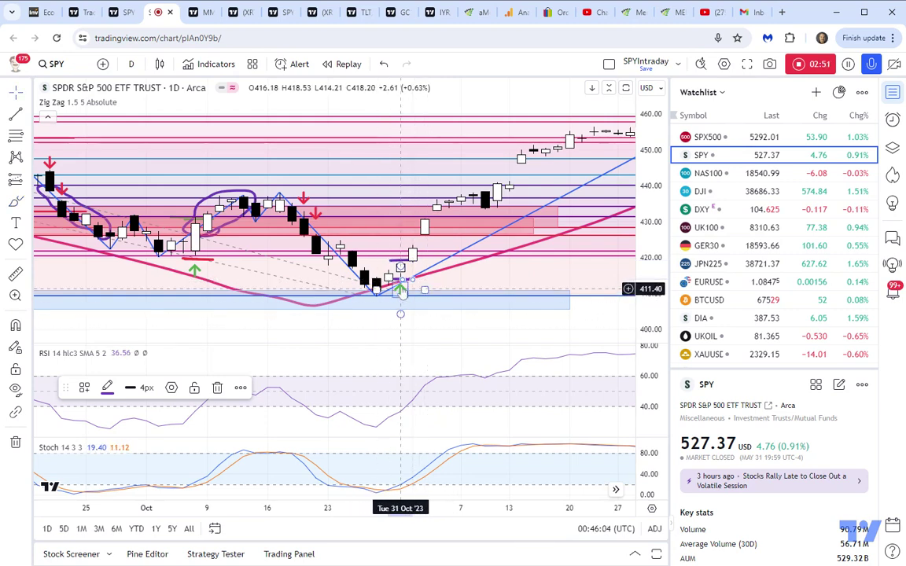
click(401, 281)
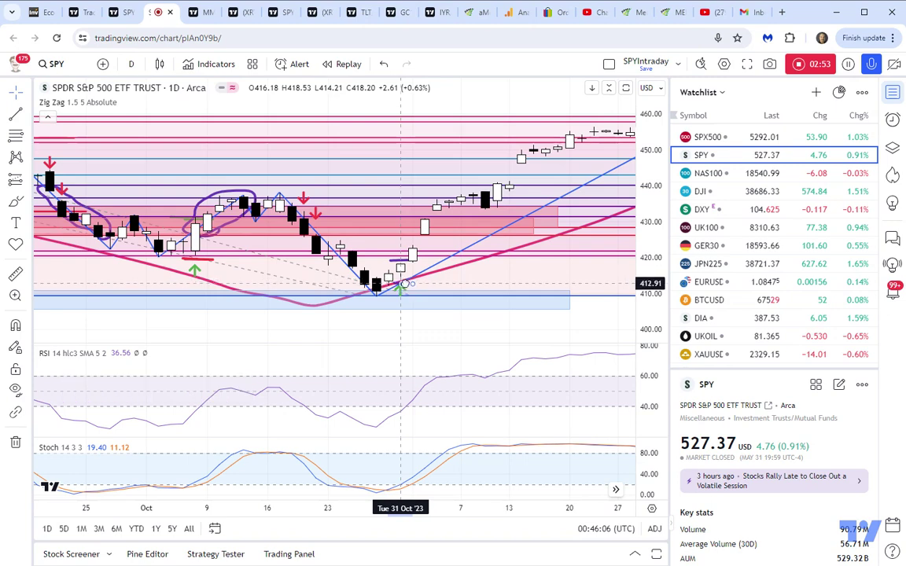
click(401, 283)
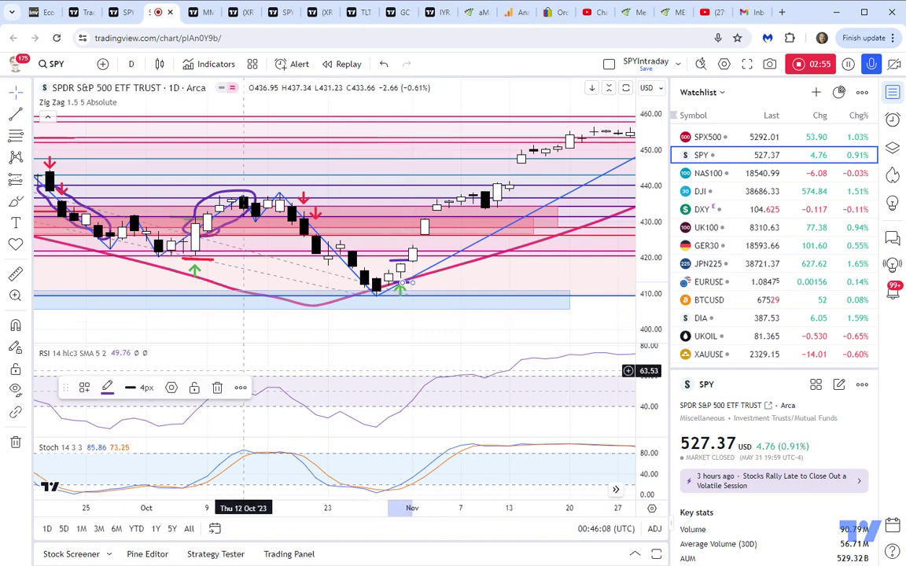
click(107, 387)
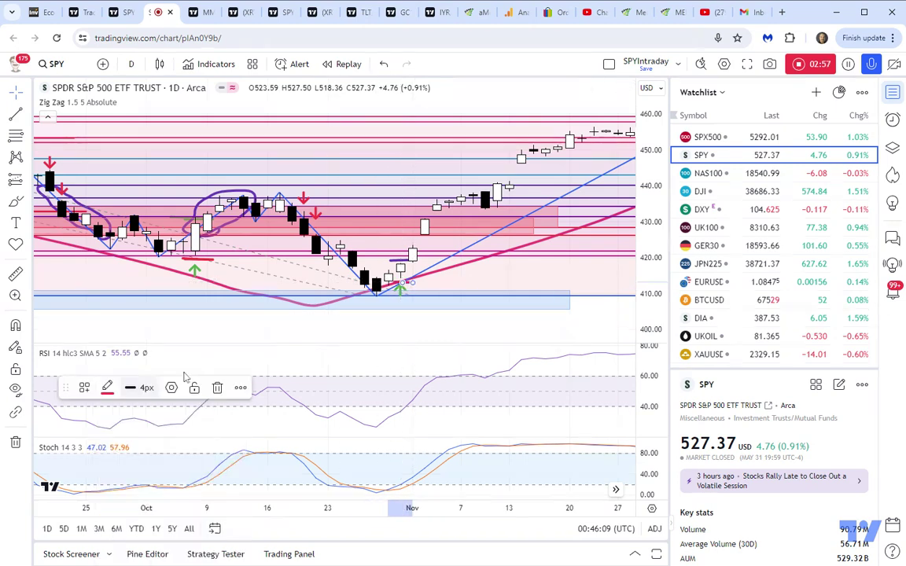
click(404, 260)
click(107, 388)
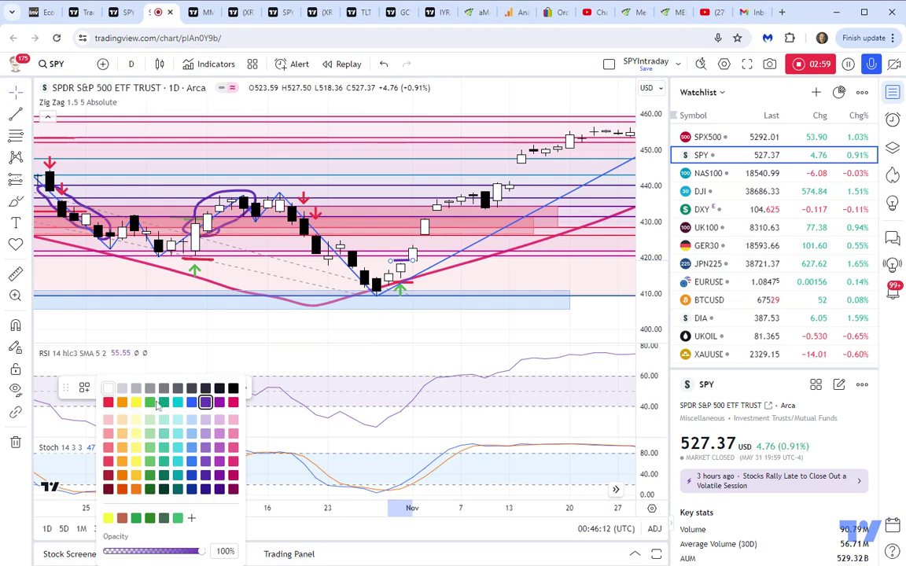
click(151, 403)
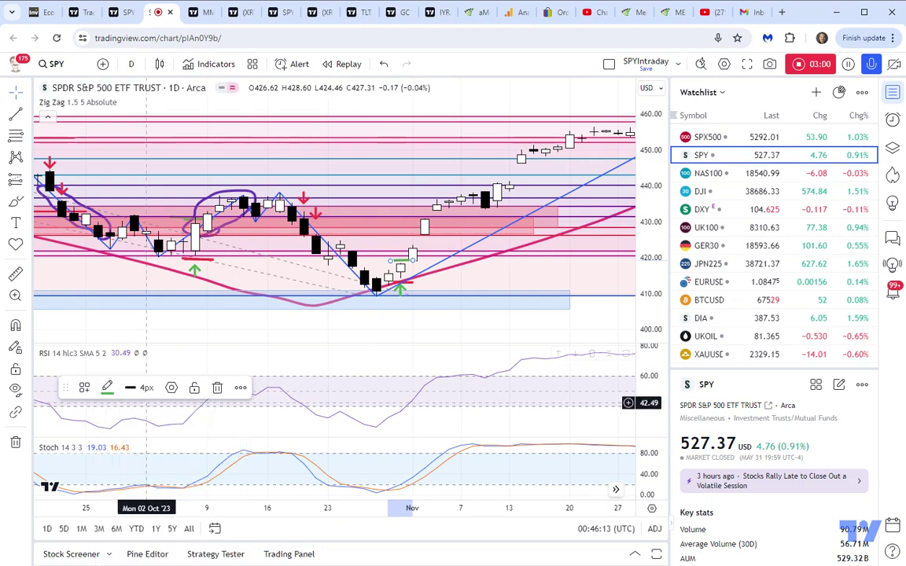
click(409, 285)
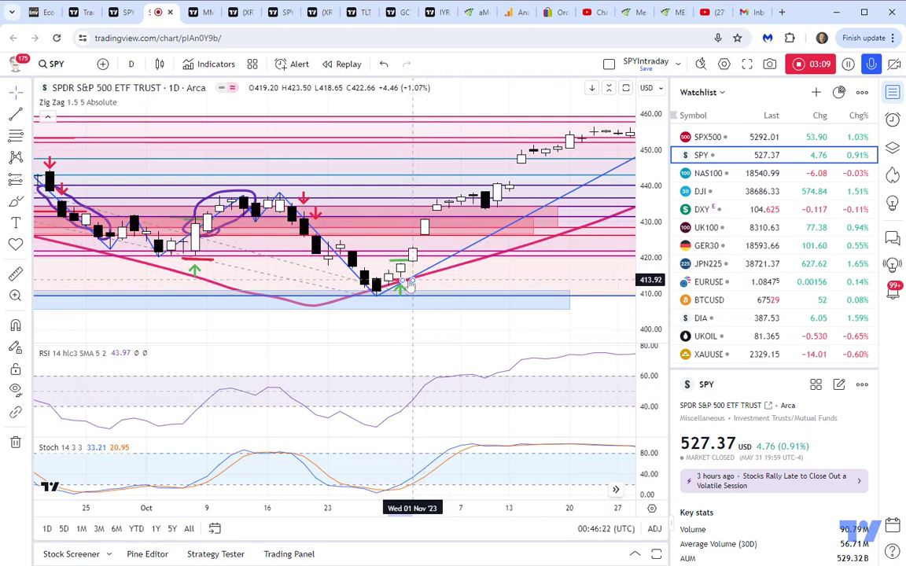
click(409, 282)
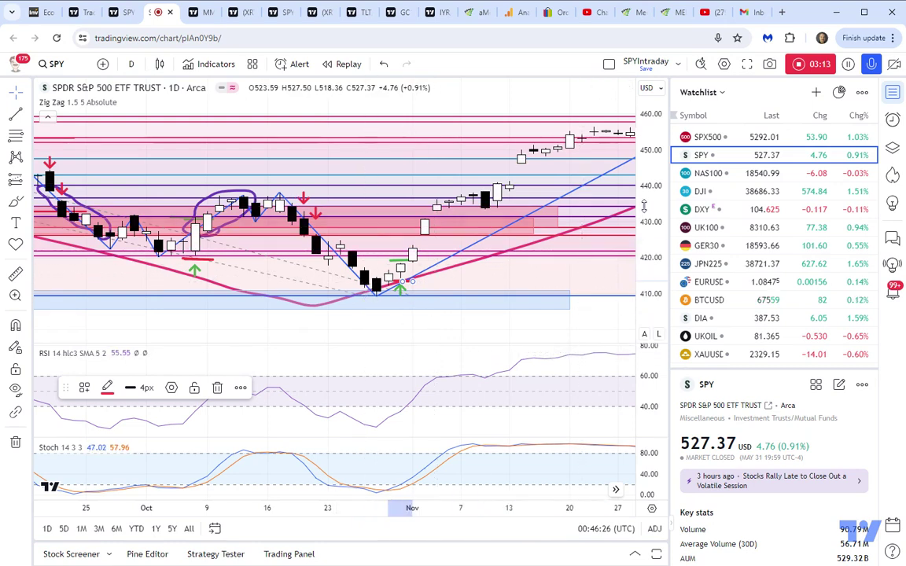
Step: Brush a falling line from the 31 October candle down to about 396 near 7 November and colour it red
drag(643, 206, 638, 240)
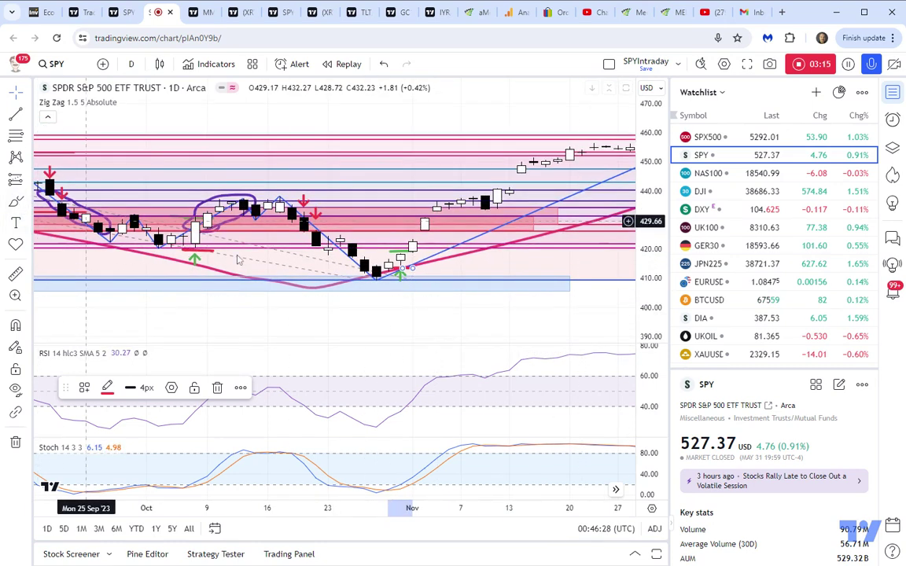
click(15, 201)
mouse_move(385, 259)
mouse_down()
mouse_move(401, 253)
mouse_move(461, 319)
mouse_up()
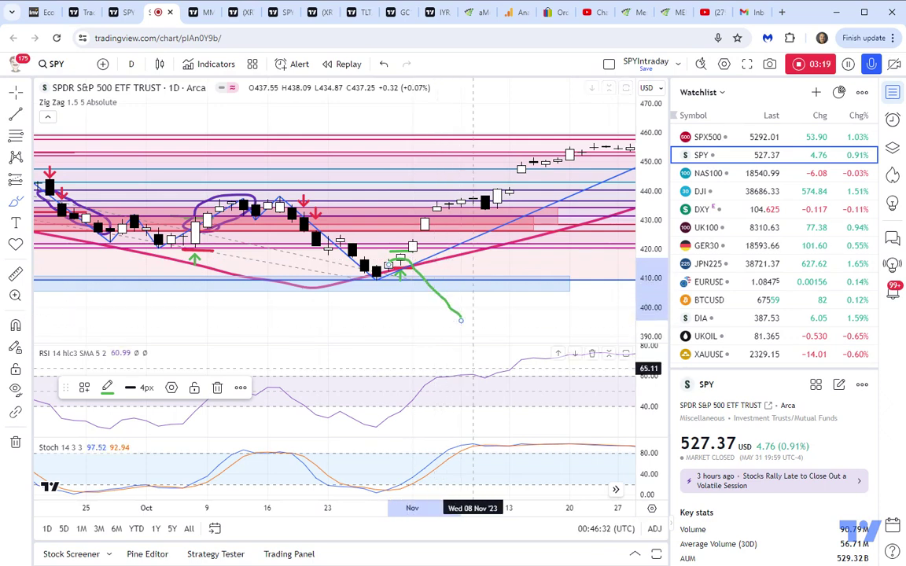
click(107, 387)
click(111, 404)
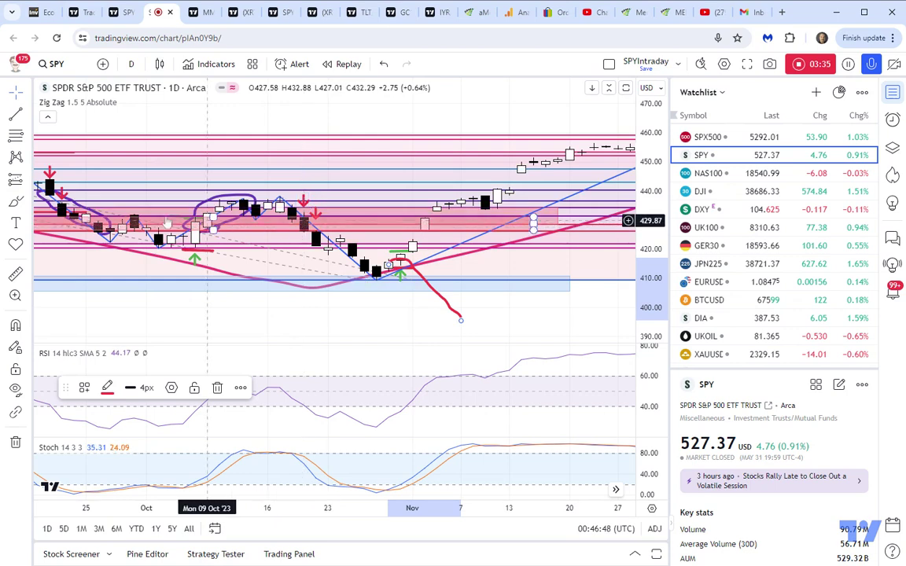
Step: Brush a short red line just below the 19 October 2023 candle and a short green line just above it
click(16, 201)
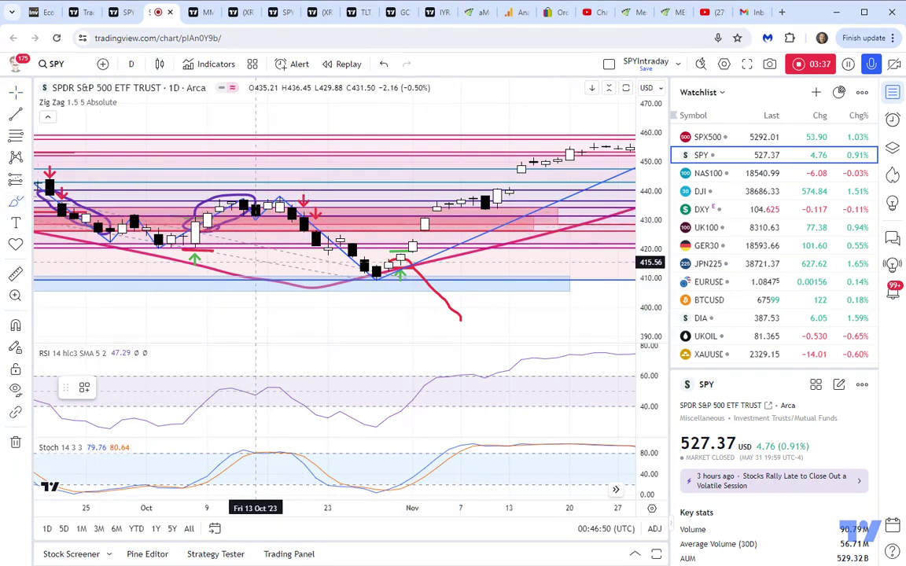
drag(292, 236, 304, 235)
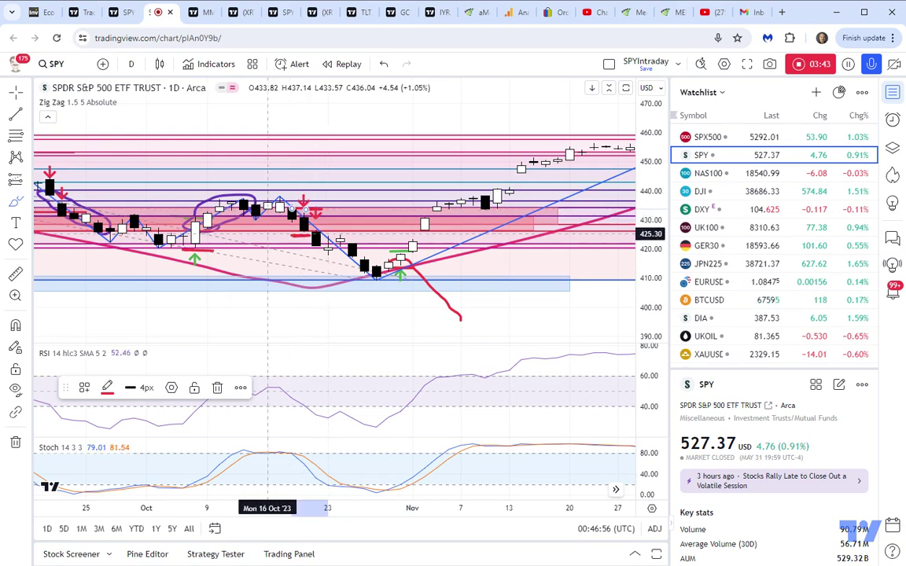
click(108, 387)
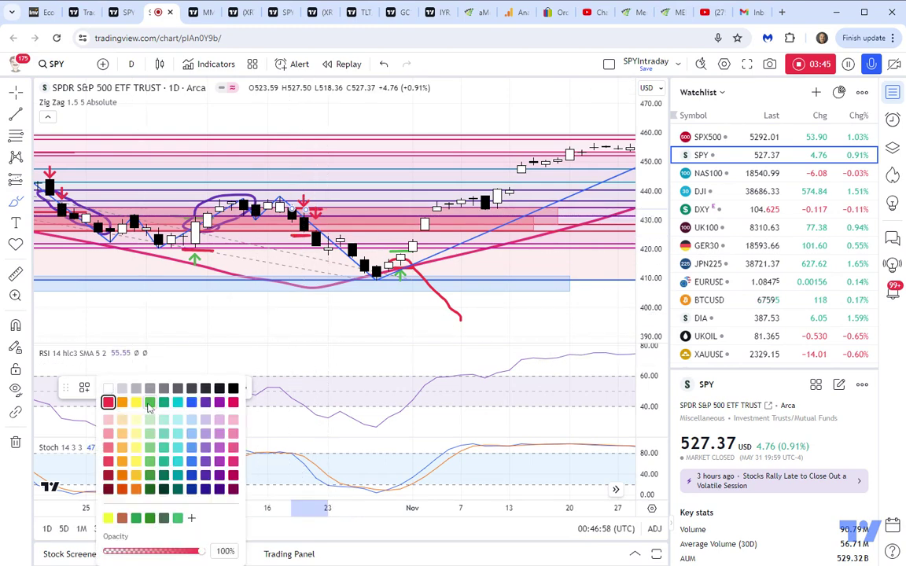
click(149, 402)
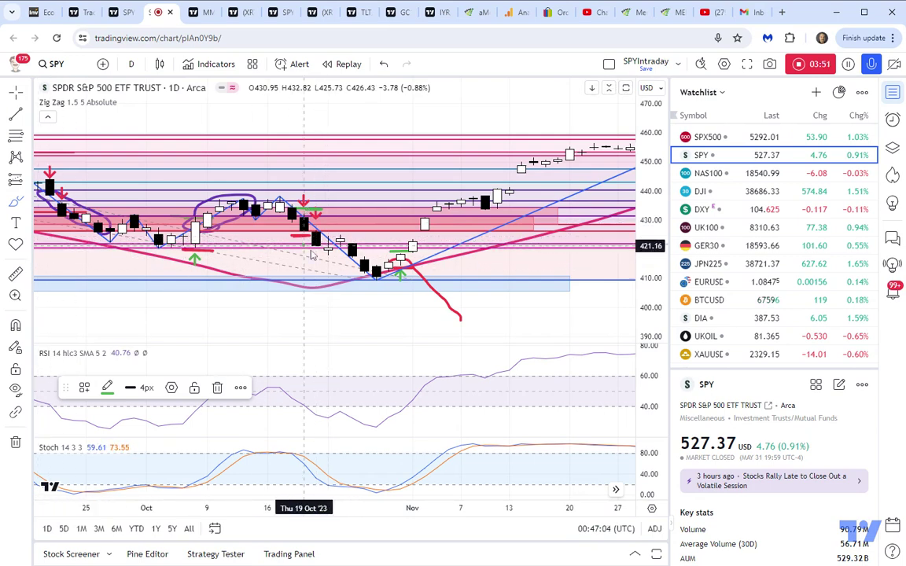
Step: Brush a loop around the falling candles from 20 to 27 October 2023 and colour it purple
mouse_move(312, 254)
mouse_down()
mouse_move(370, 274)
mouse_move(379, 256)
mouse_move(319, 234)
mouse_move(307, 244)
mouse_up()
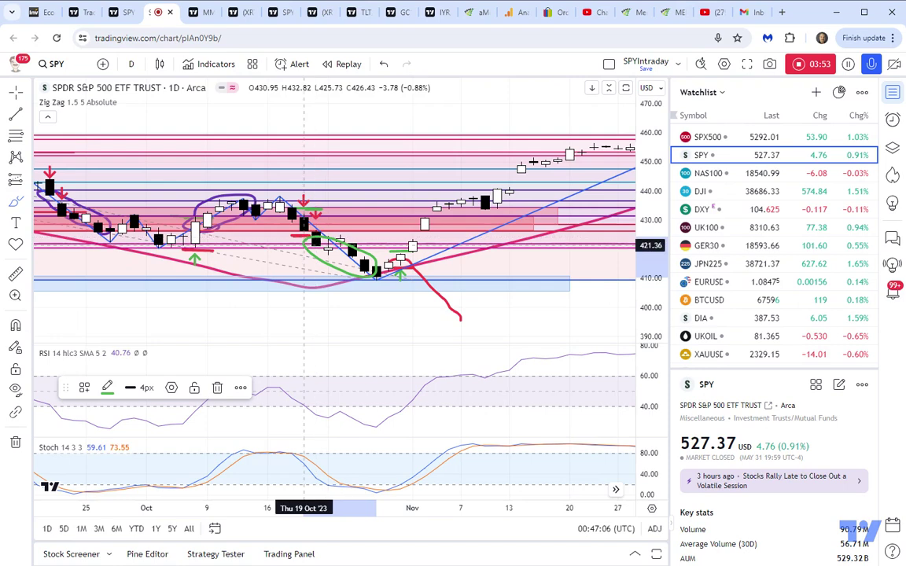
click(107, 386)
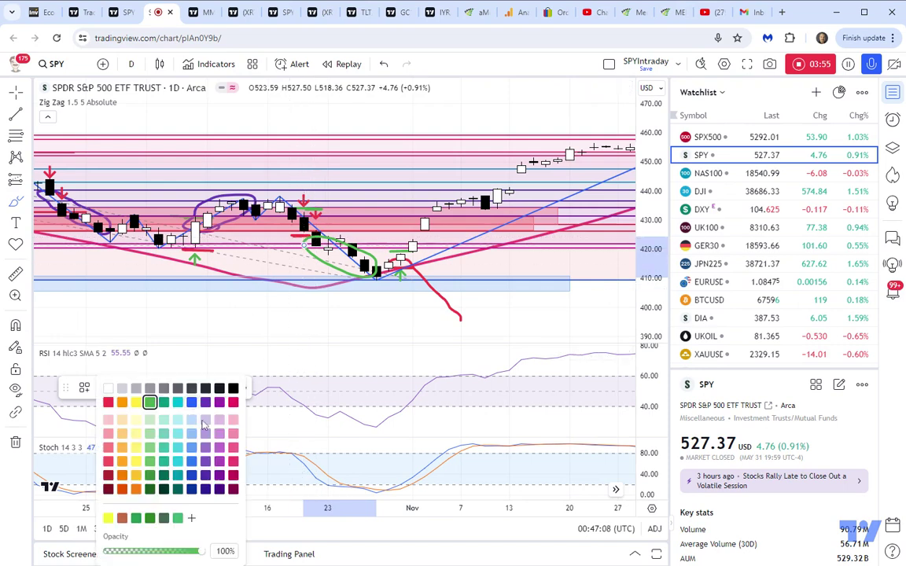
click(206, 402)
click(267, 317)
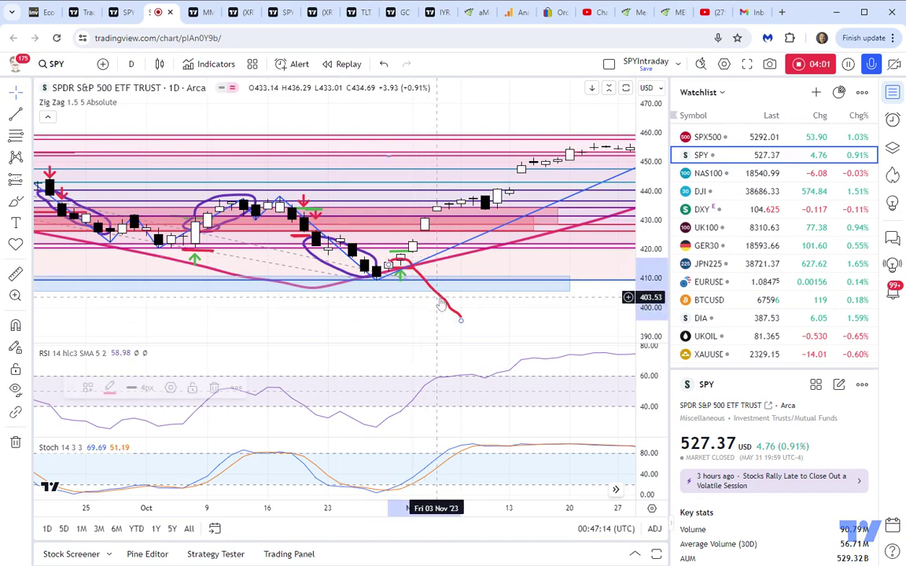
Step: Delete the falling red brush line that runs down from the 31 October candle
click(417, 275)
key(Delete)
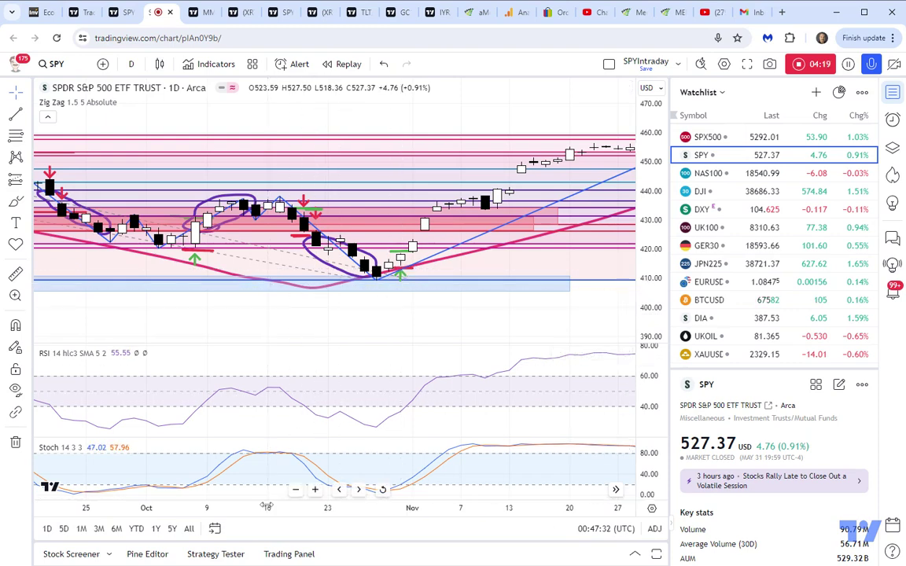
Step: Move the large Fibonacci retracement's starting anchor to the 1 September 2023 high at about 453.72
scroll(267, 508, down, 3)
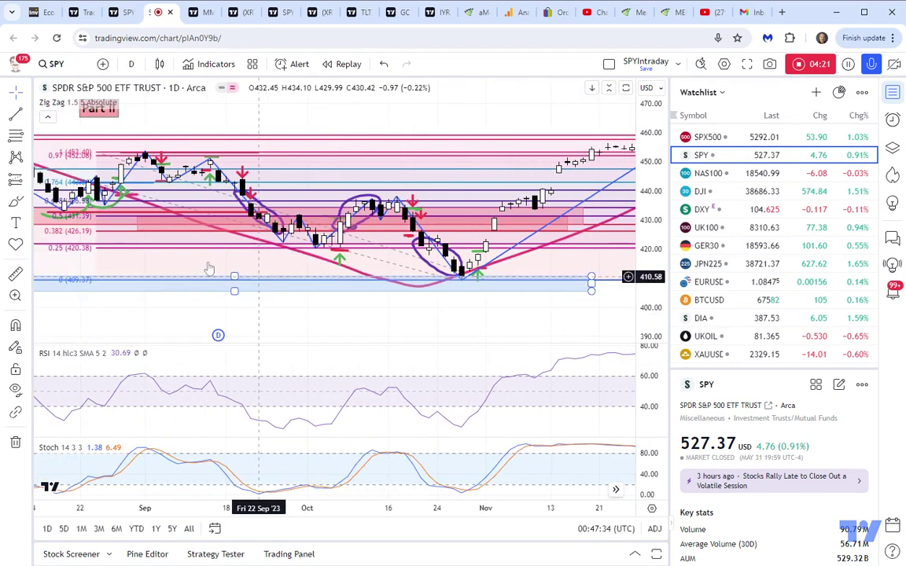
click(281, 226)
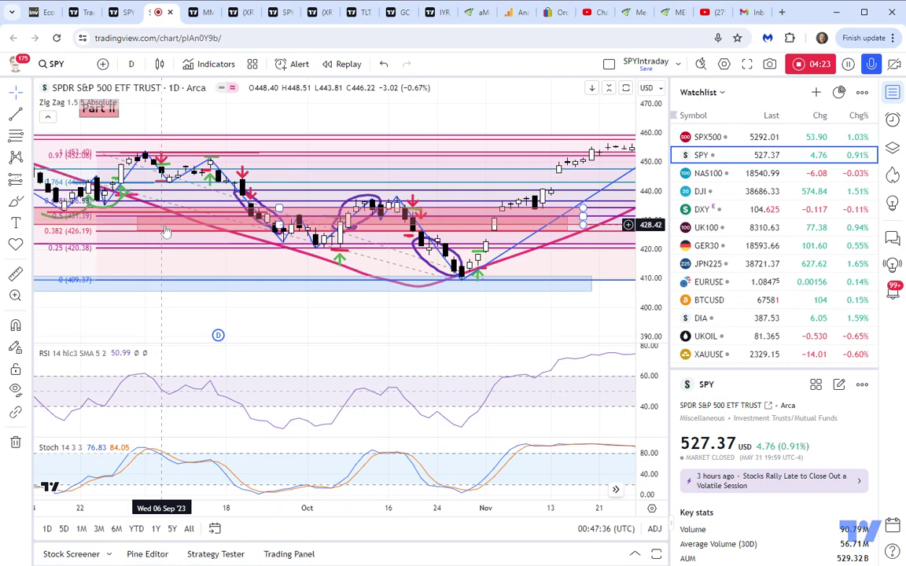
click(149, 155)
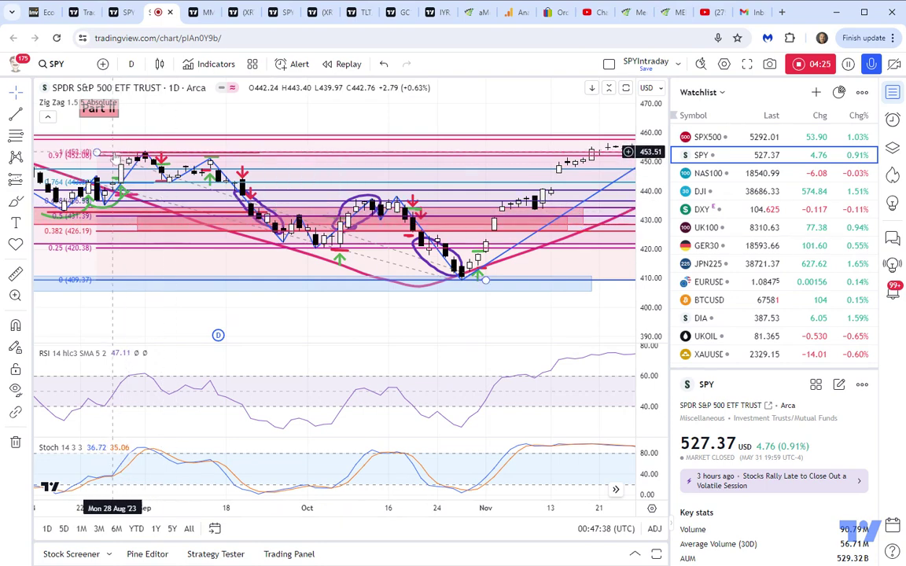
drag(97, 155, 145, 151)
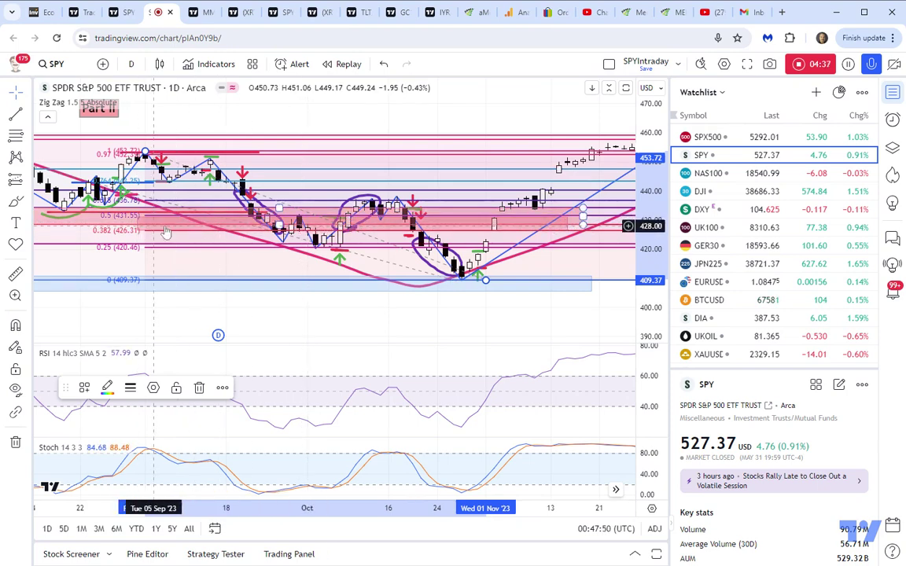
click(137, 226)
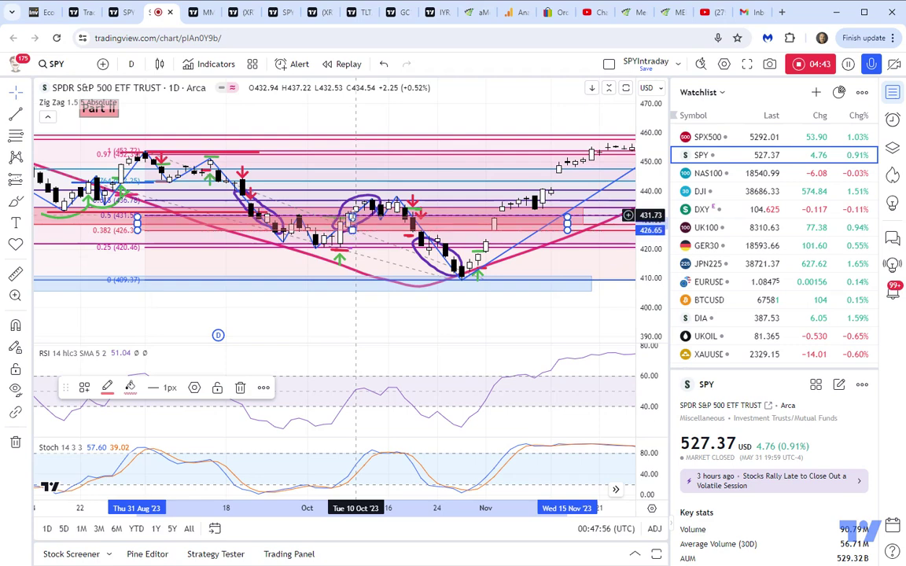
Step: Draw a Fibonacci retracement from 16 October 2023 at about 438.16 down to 3 November at about 409.34
click(372, 317)
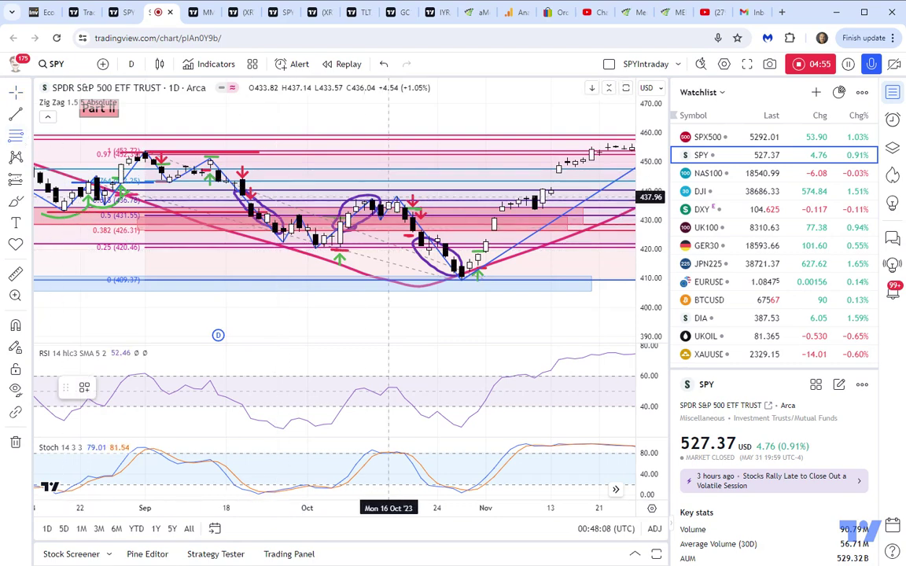
click(388, 195)
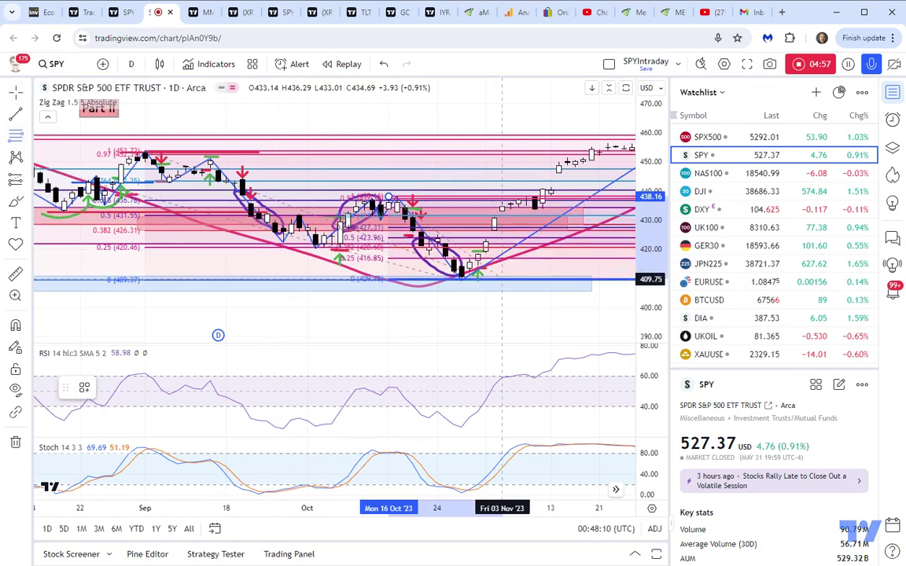
click(502, 280)
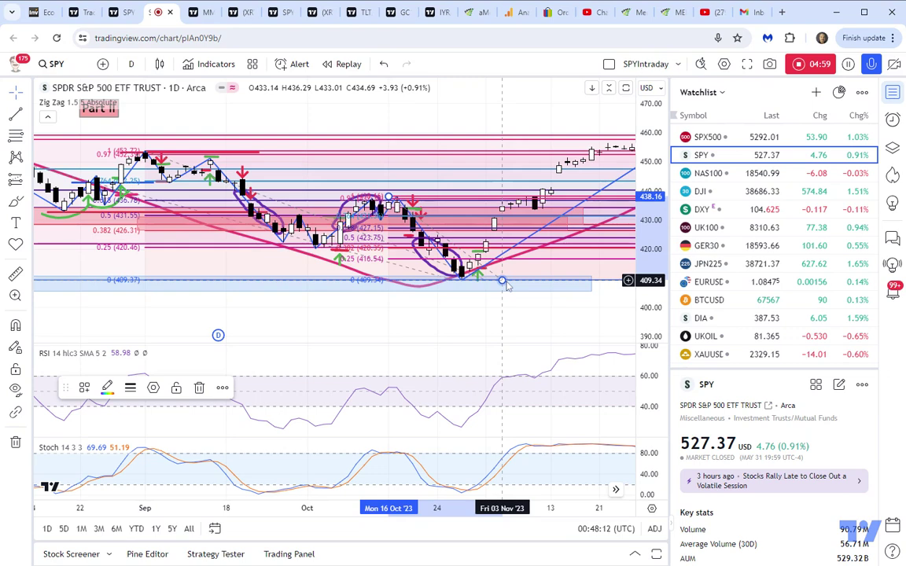
Step: Draw a rectangle from 17 October to mid-November 2023 between the new retracement's 0.5 and 0.382 levels
click(30, 204)
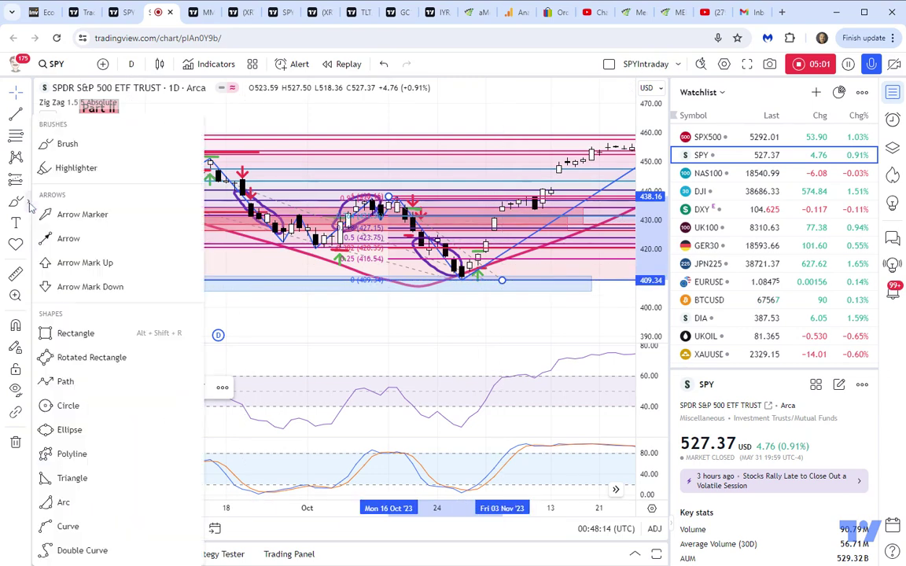
click(71, 333)
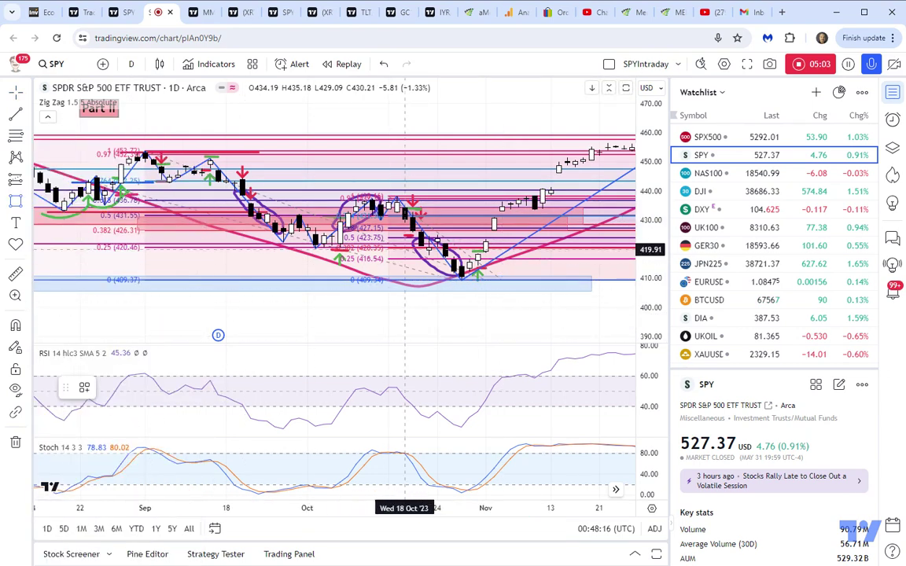
click(397, 240)
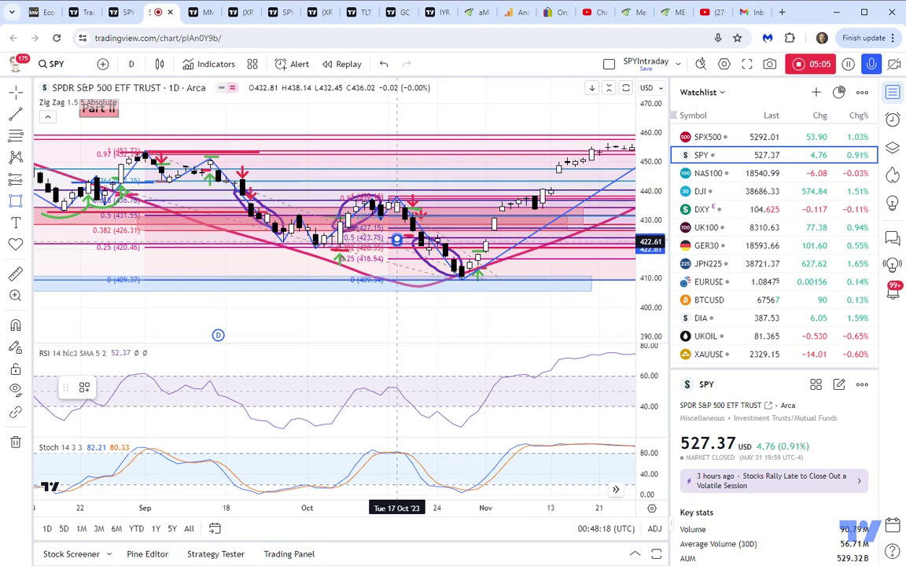
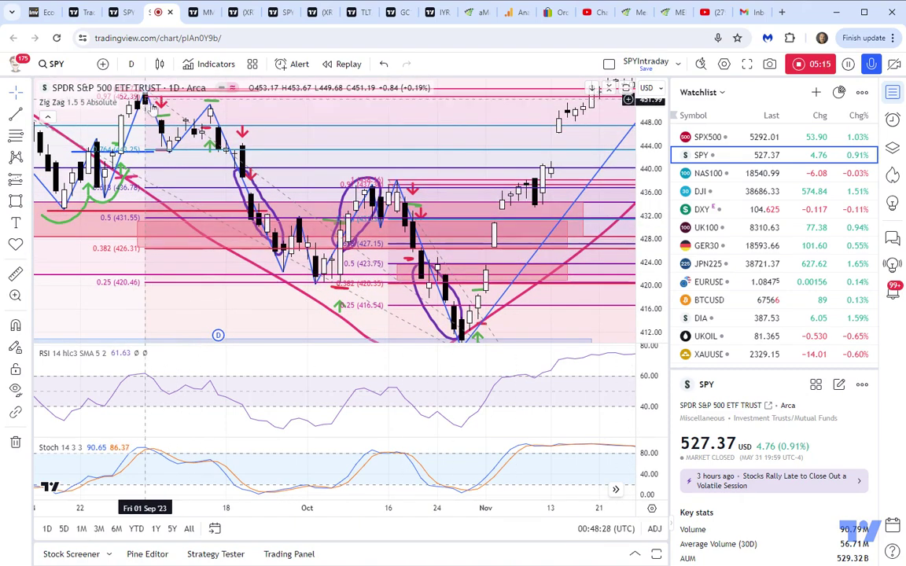
Step: Recolour the wide rectangle between 434.27 and 428.51 with a pink border and a purple fill
drag(644, 229, 645, 241)
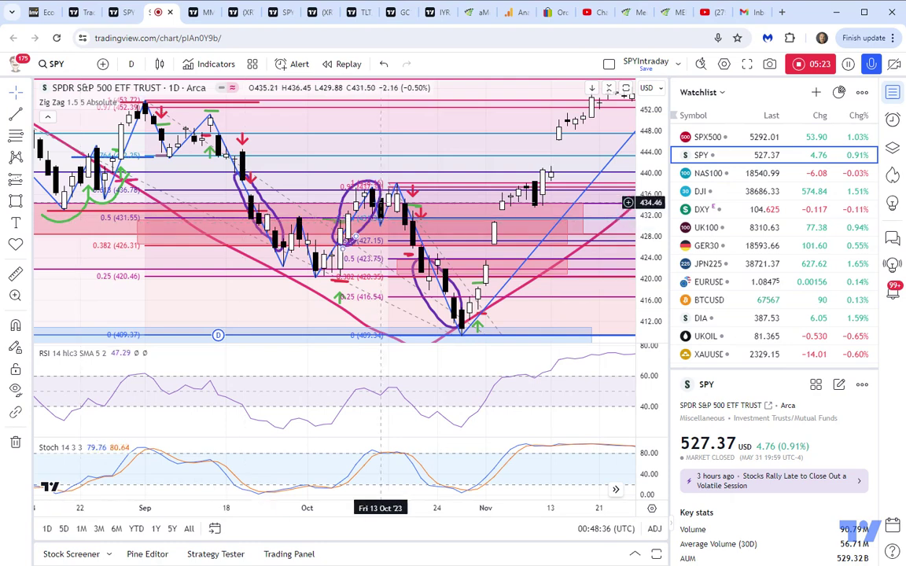
click(586, 207)
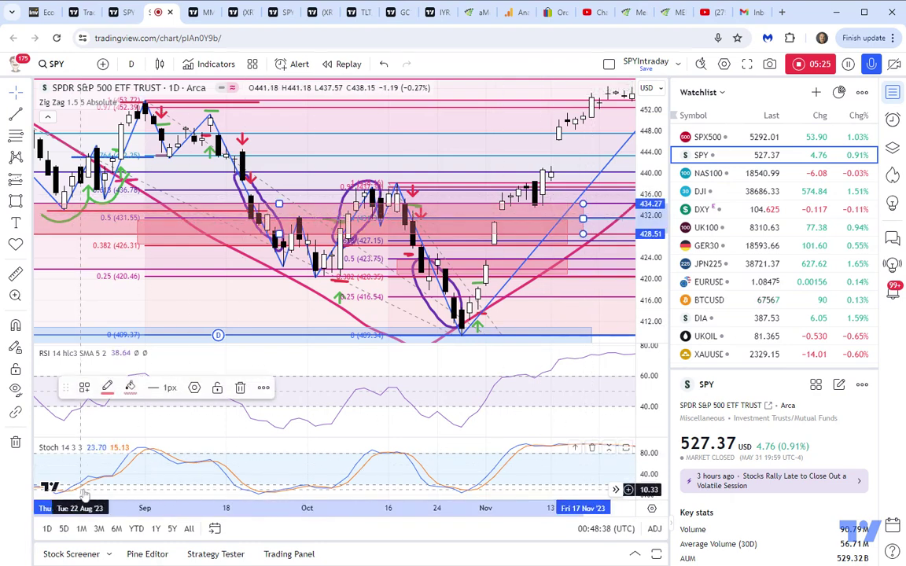
click(107, 387)
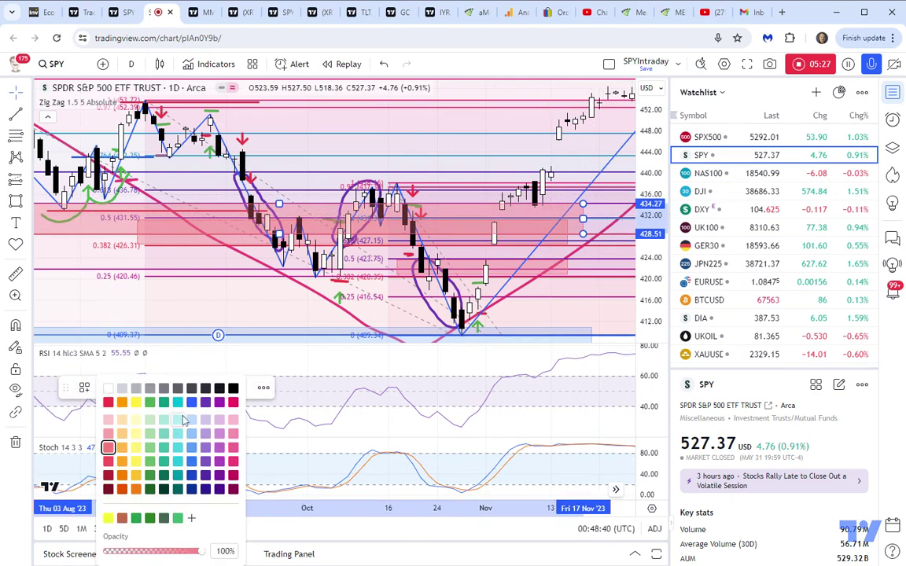
click(233, 465)
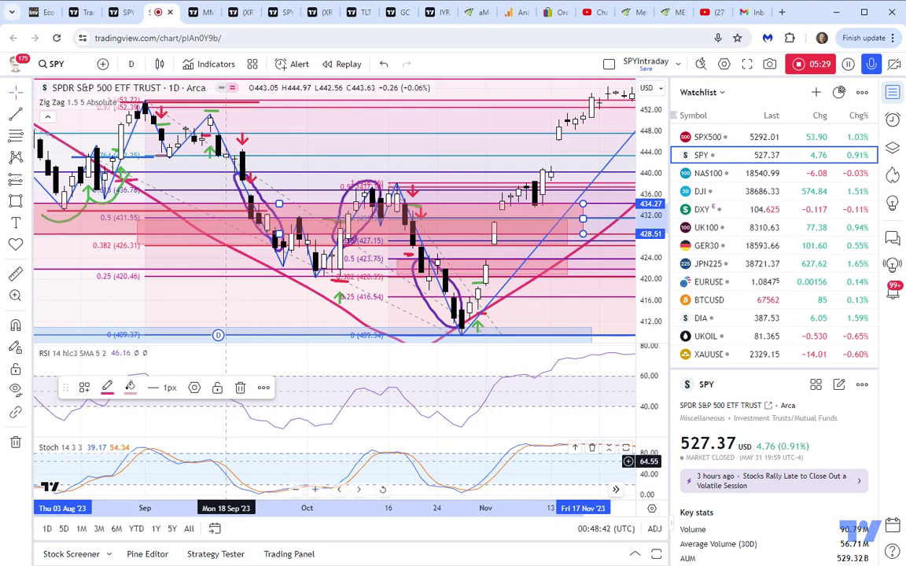
click(131, 387)
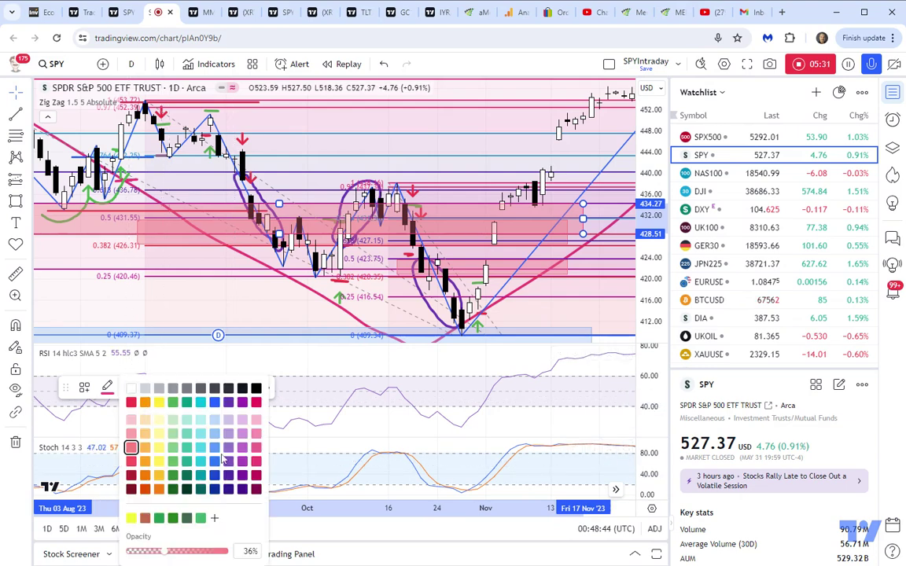
click(243, 462)
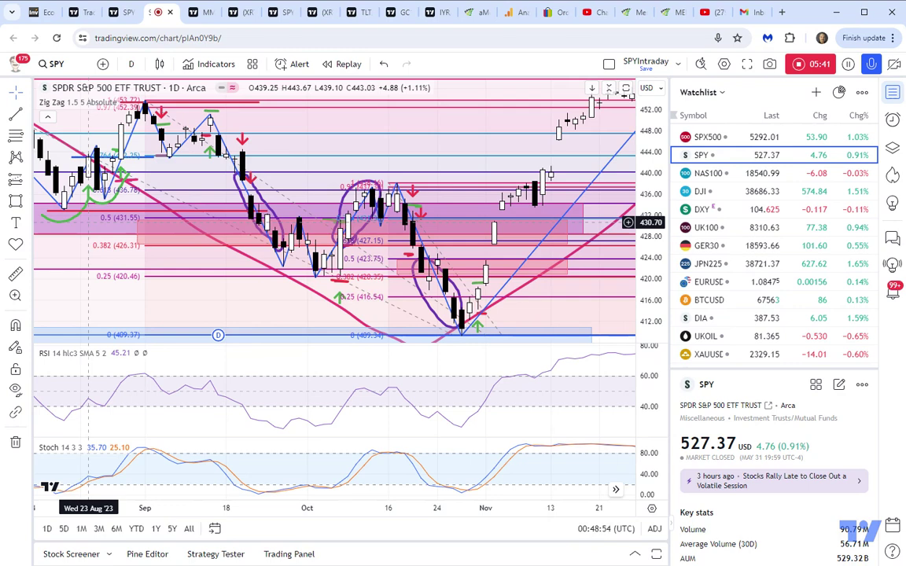
Step: Extend the lowest red rectangle to 16 November 2023 at 420.45, with a cyan border and a light cyan fill
click(137, 244)
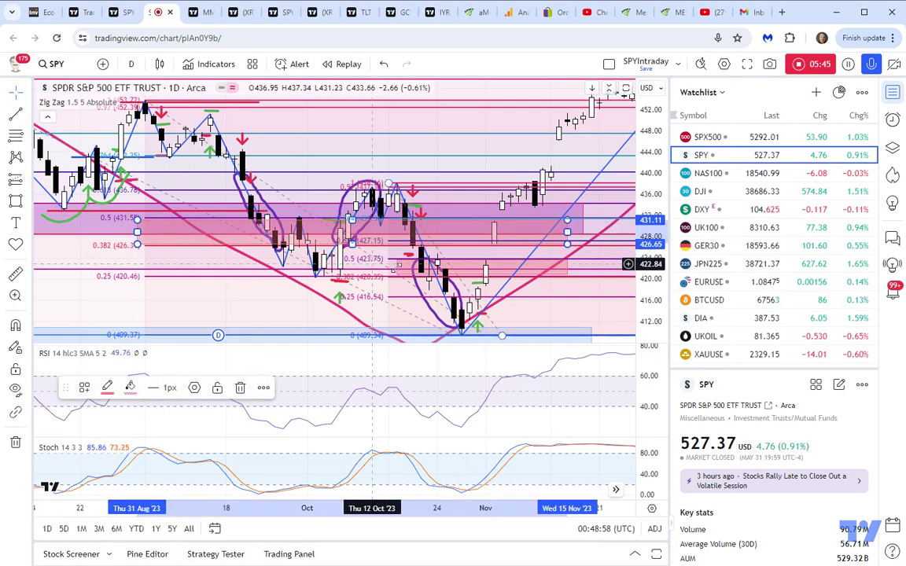
click(568, 272)
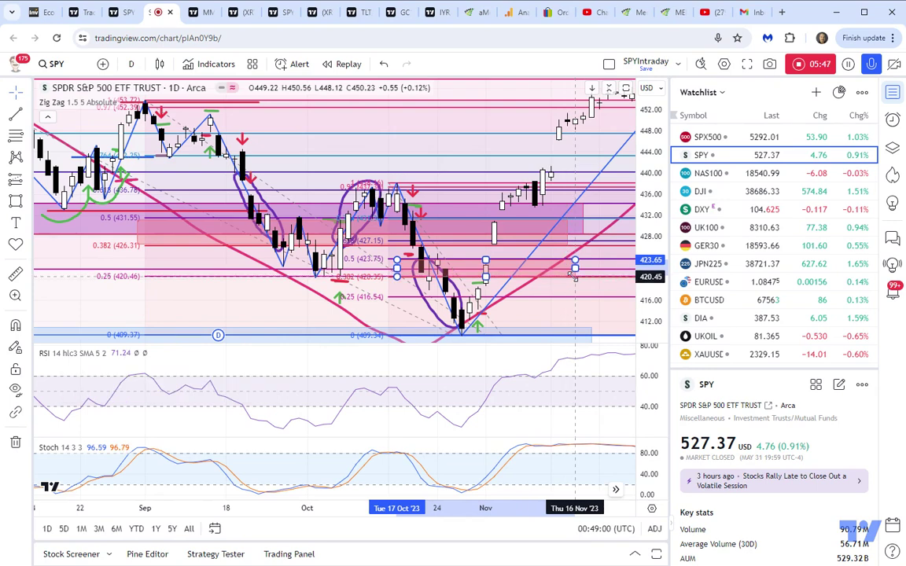
click(107, 388)
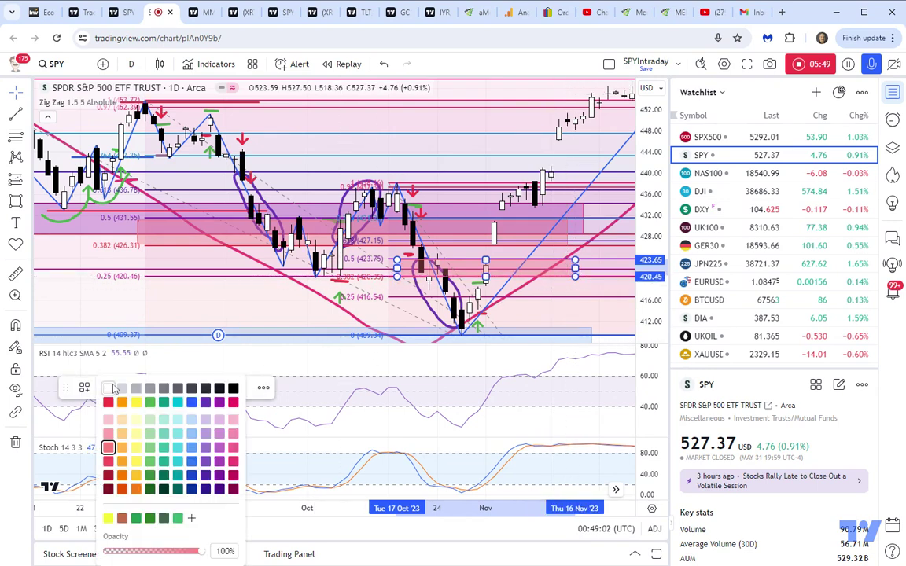
click(180, 461)
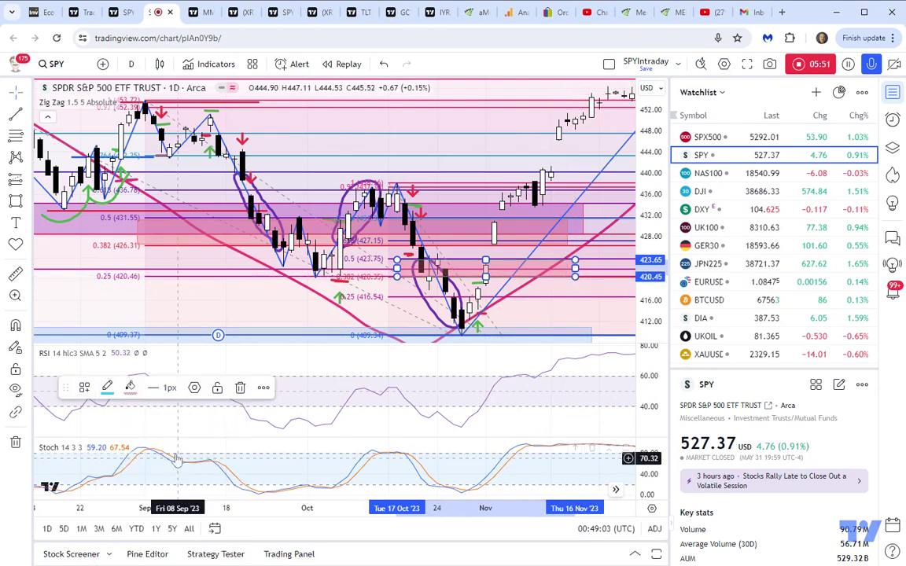
click(131, 387)
click(201, 434)
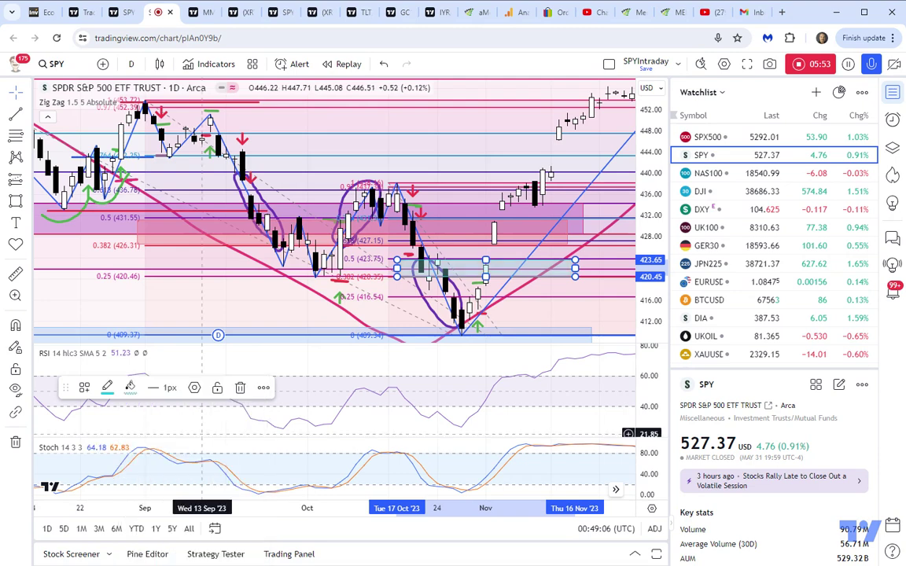
click(78, 250)
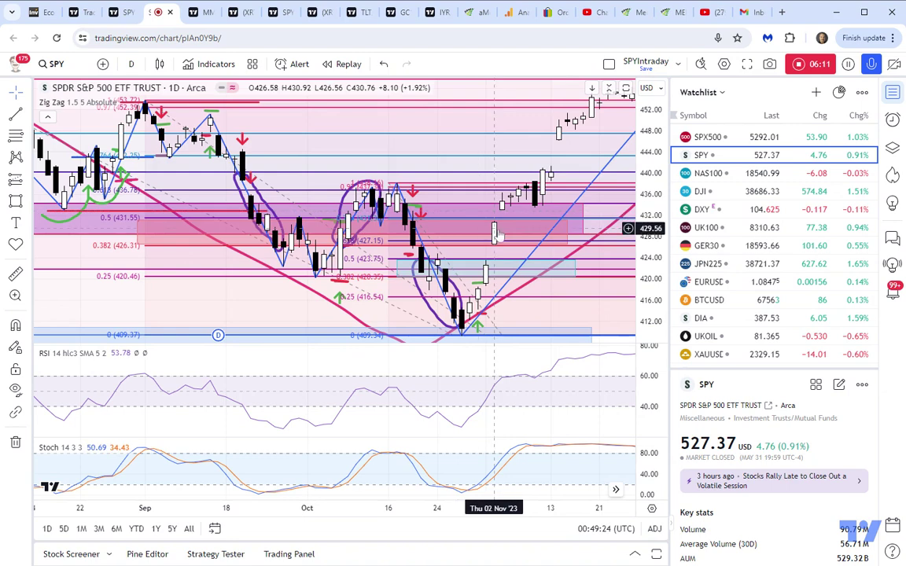
Step: Copy the green up arrow at the 31 October candle and place it below the 1 November 2023 candle
click(478, 329)
mouse_move(478, 328)
mouse_down()
mouse_move(475, 314)
mouse_move(485, 297)
mouse_move(494, 299)
mouse_up()
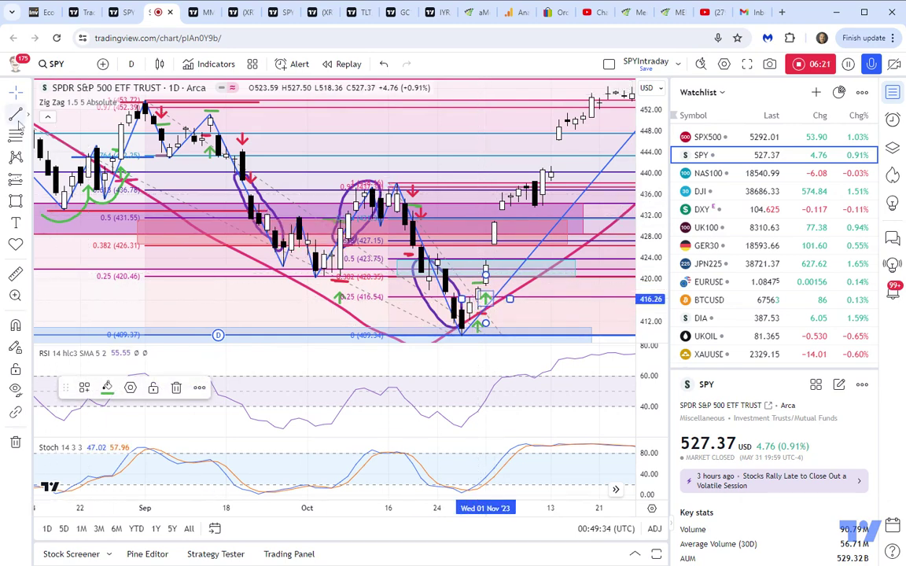
Step: Draw a short level red trend line from 31 October to 2 November 2023 at about 424.4 and place a copy at about 418.2
click(478, 257)
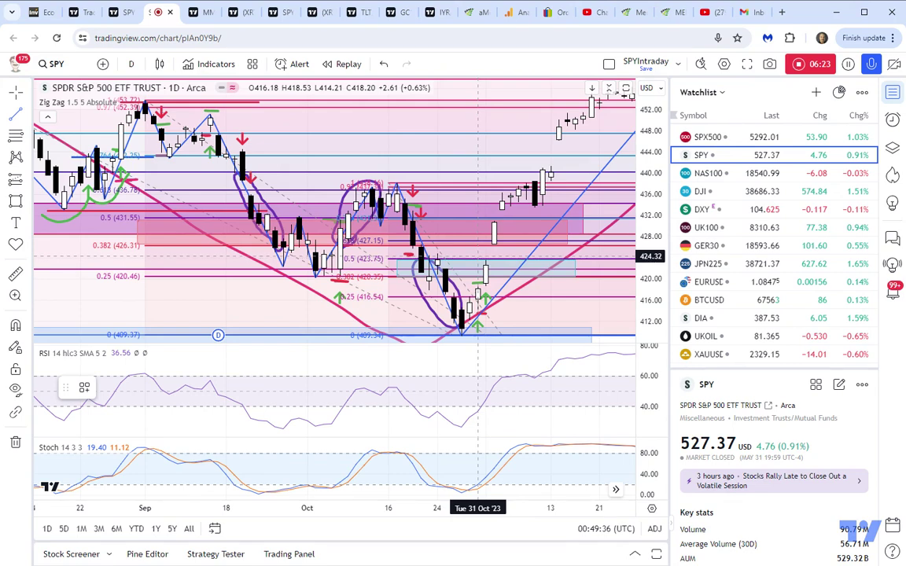
shift+click(477, 256)
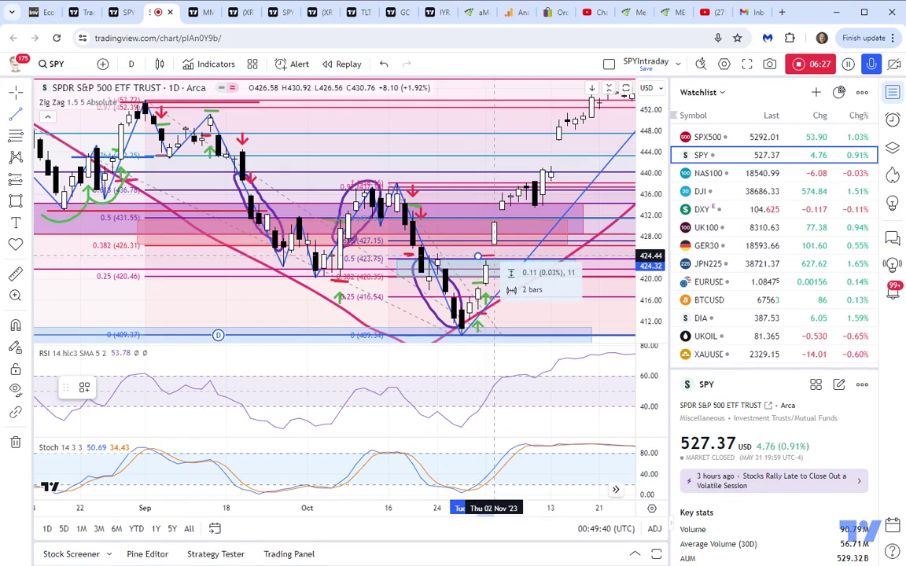
click(494, 257)
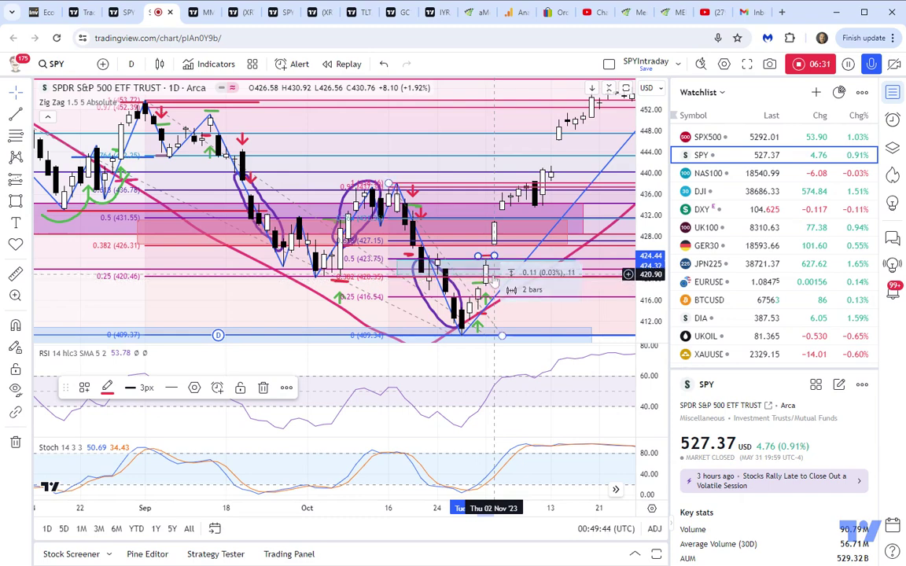
mouse_move(494, 266)
mouse_down()
mouse_move(485, 297)
mouse_move(485, 288)
mouse_up()
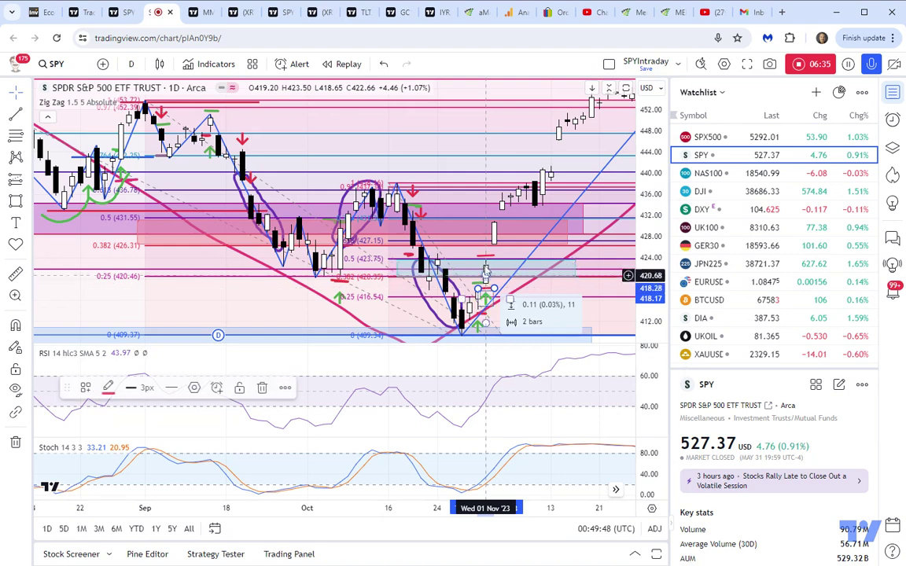
key(ctrl+z)
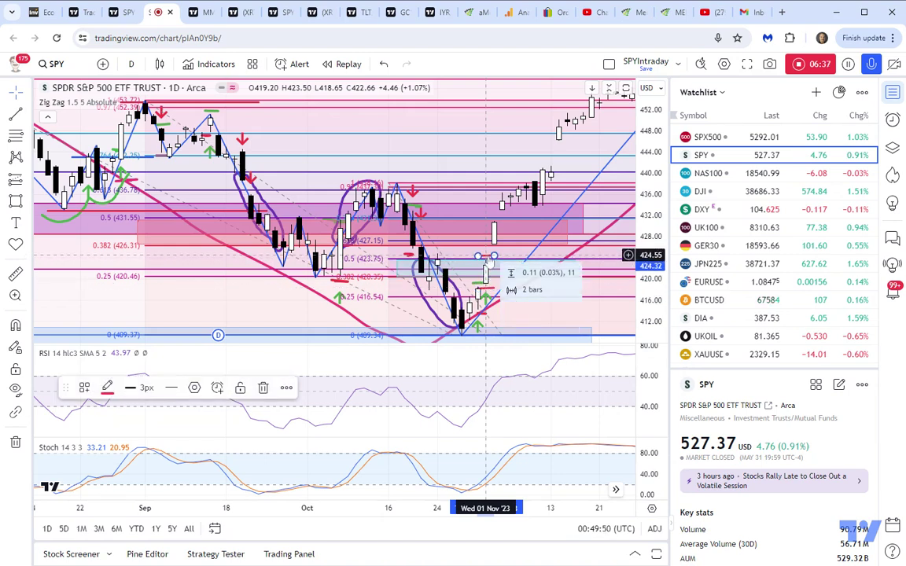
Step: Recolour the upper short line above the 1 November 2023 candle green
click(108, 386)
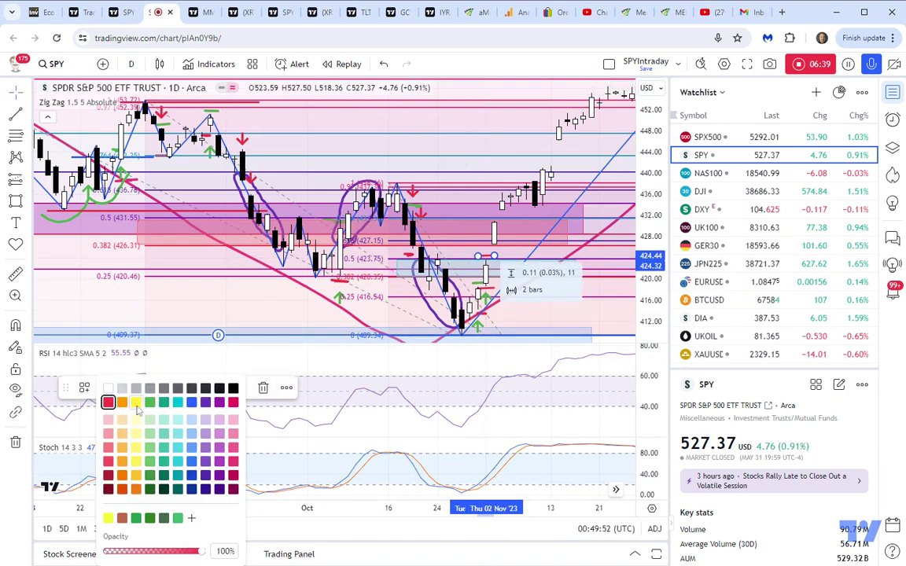
click(149, 402)
click(263, 387)
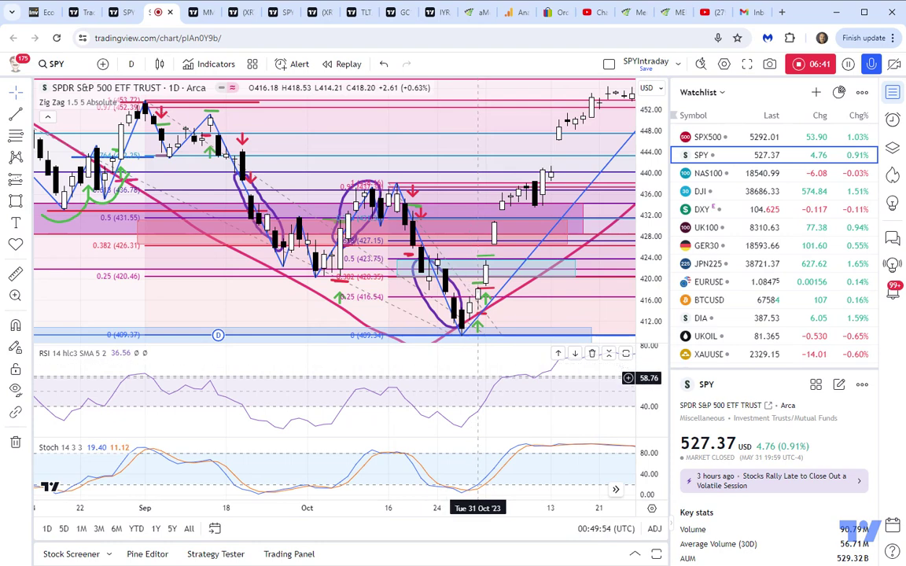
shift+click(477, 256)
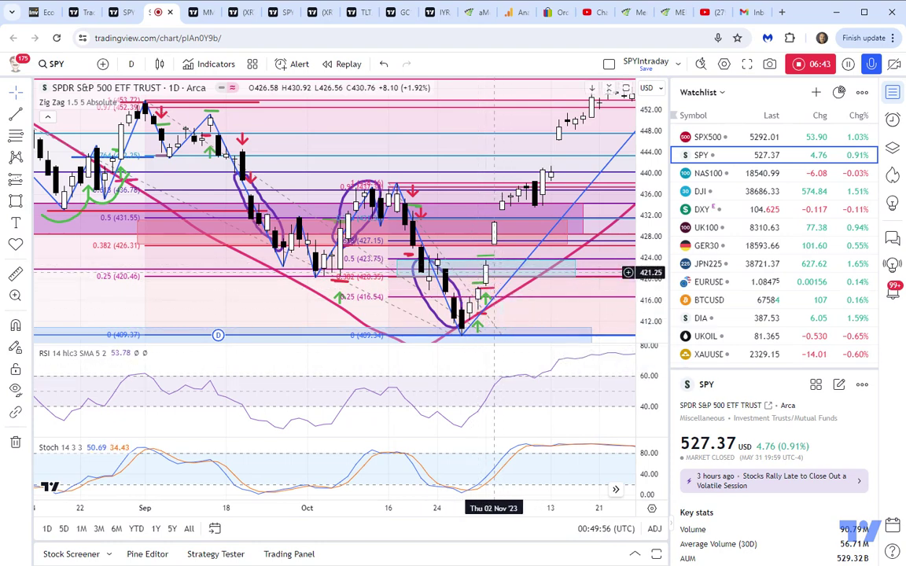
click(492, 287)
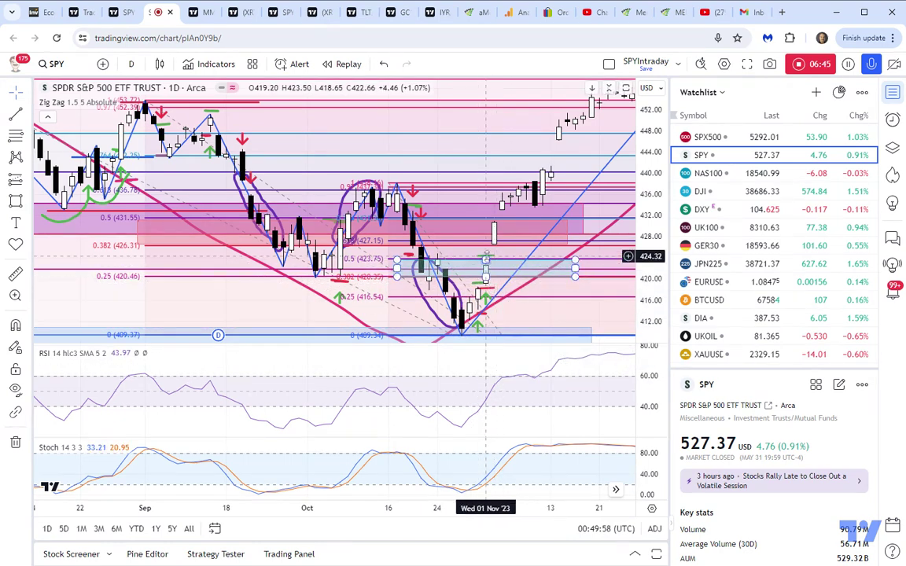
click(494, 246)
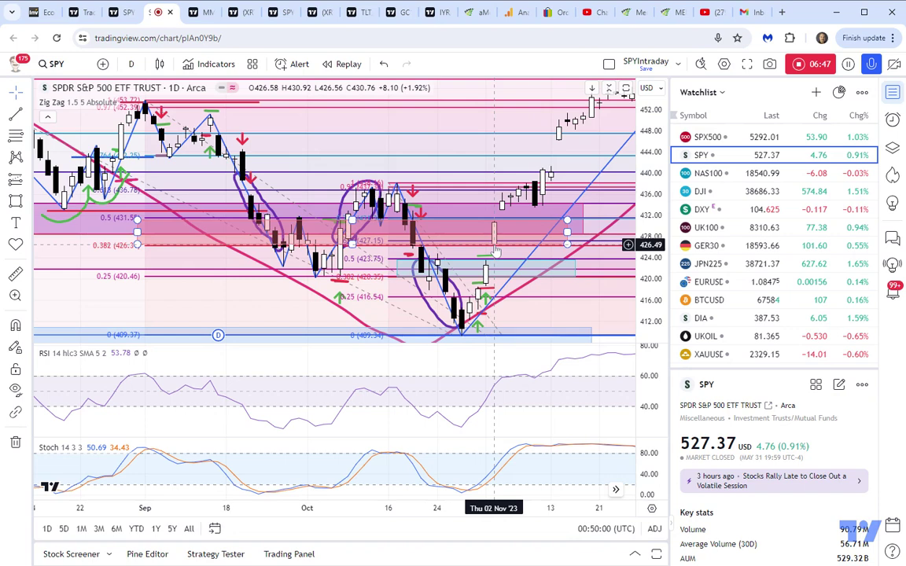
click(496, 246)
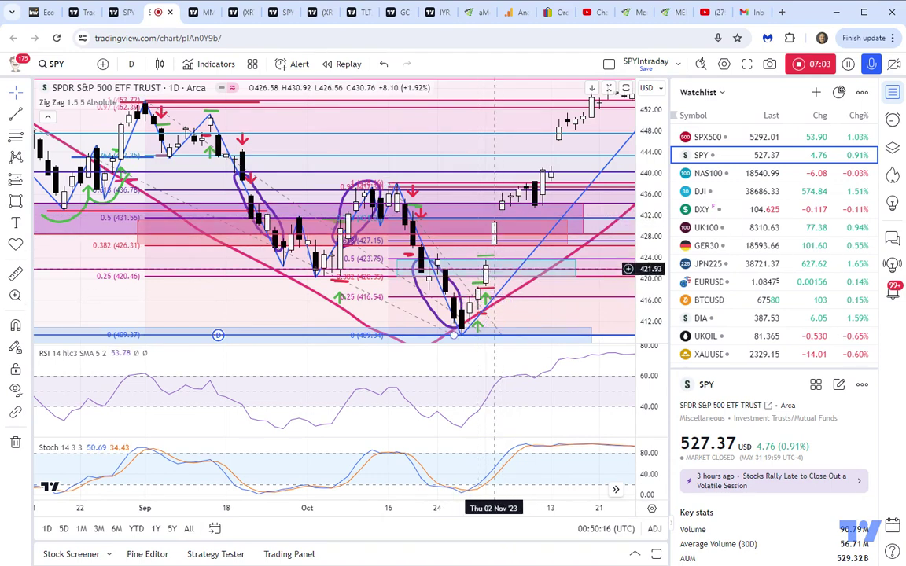
shift+click(502, 287)
click(478, 302)
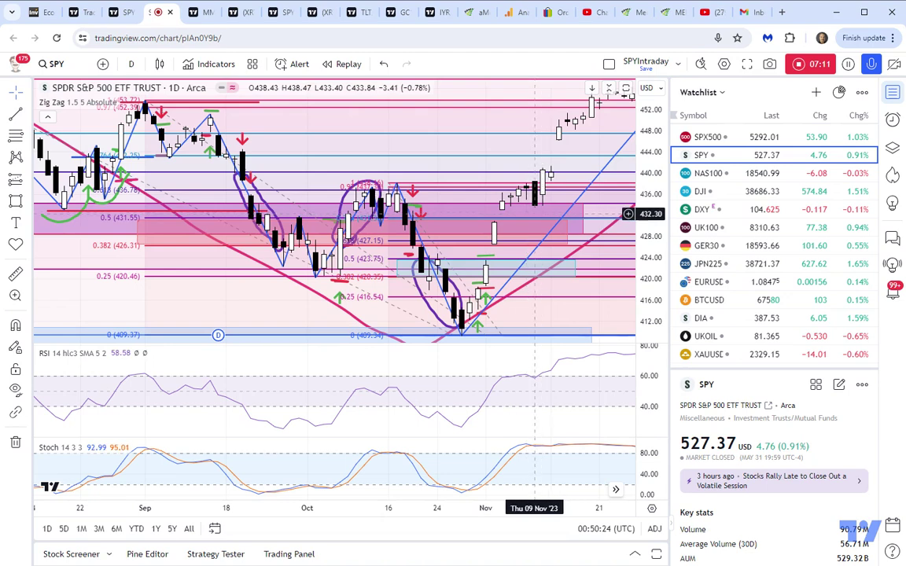
Step: Draw a short purple brush curve cupping the low of the 9 November 2023 candle
click(28, 202)
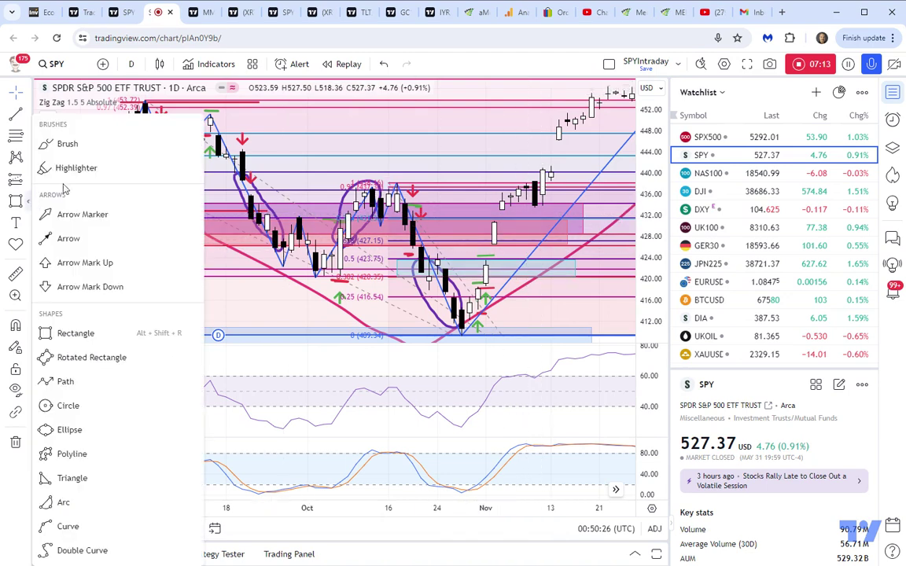
click(63, 142)
drag(525, 212, 550, 209)
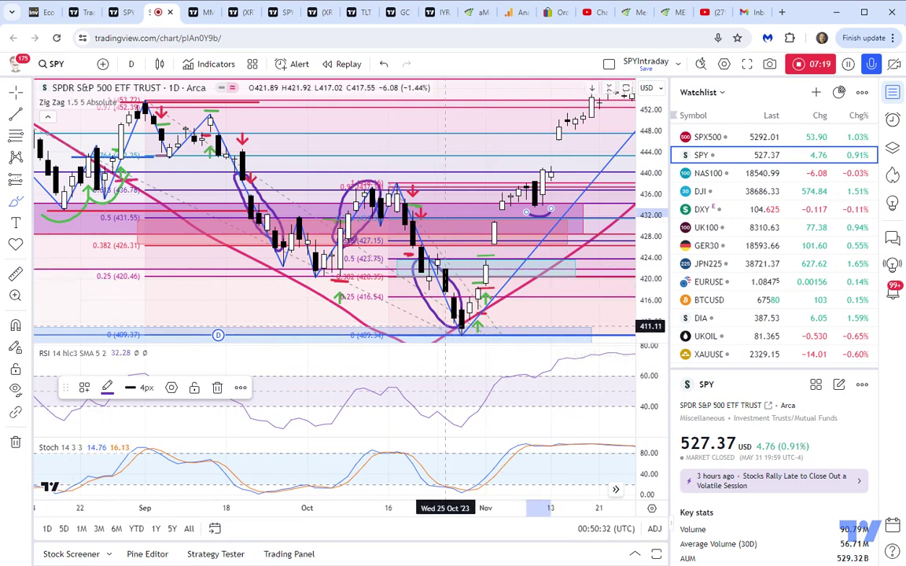
Step: Trace the rally from the late October low to the 9 November candle with a purple brush stroke, and delete that stroke
mouse_move(445, 326)
mouse_down()
mouse_move(479, 329)
mouse_move(469, 318)
mouse_move(524, 191)
mouse_move(514, 182)
mouse_move(550, 213)
mouse_up()
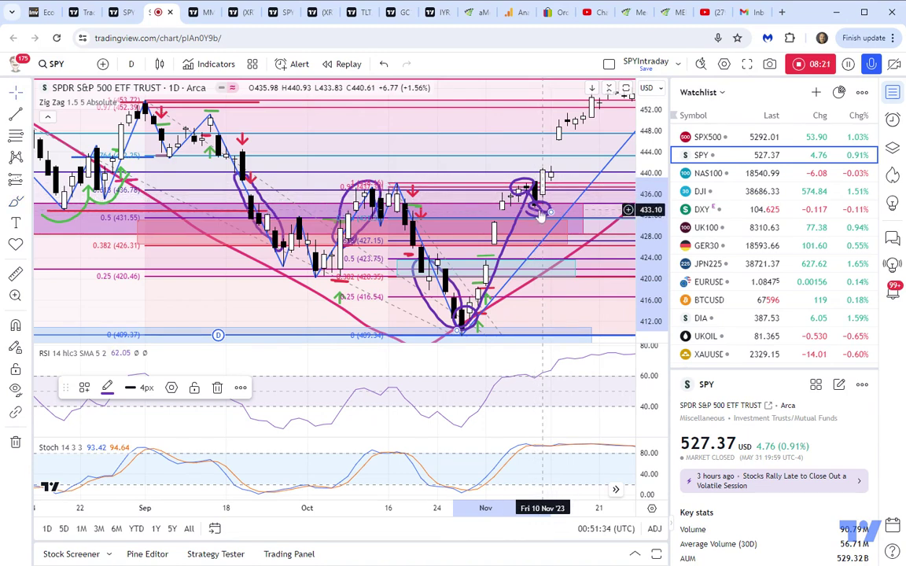
key(Delete)
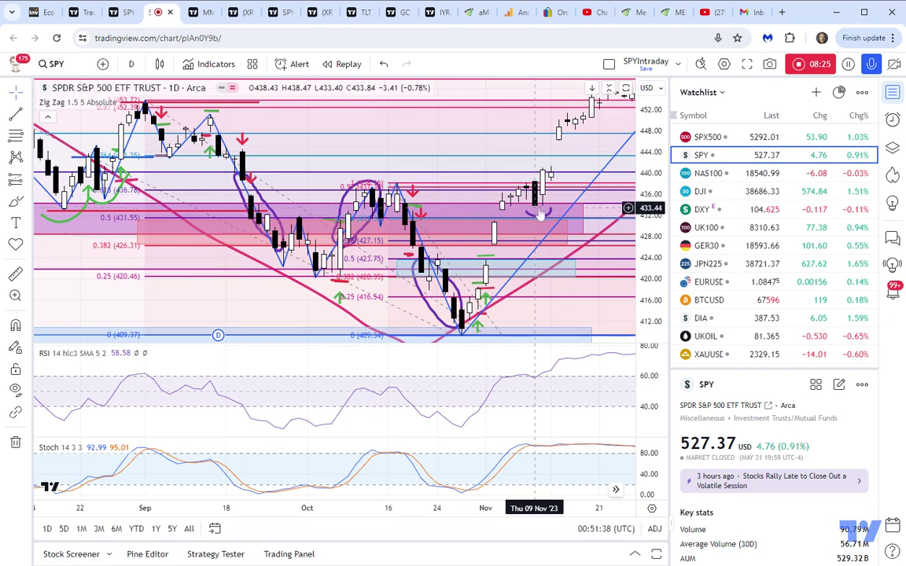
mouse_move(540, 214)
mouse_down()
mouse_move(550, 205)
mouse_move(537, 210)
mouse_up()
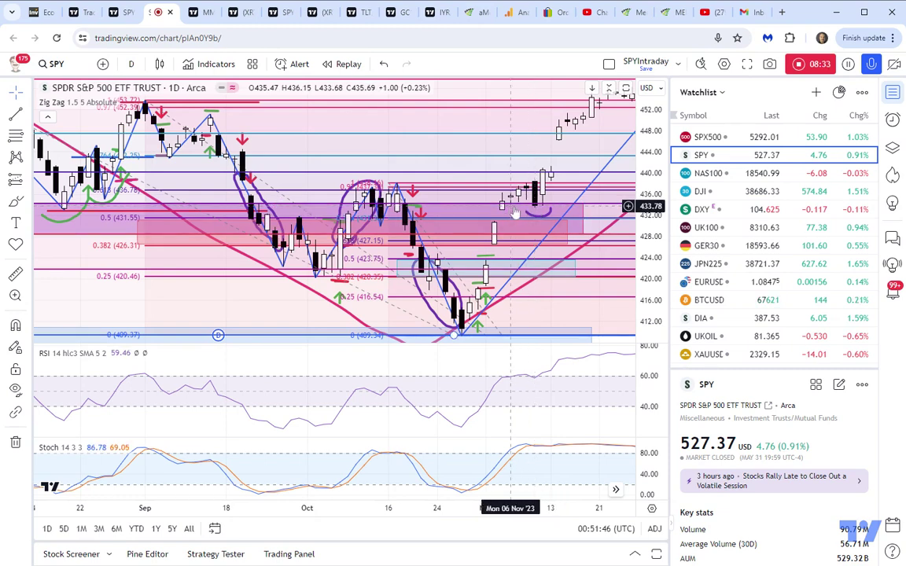
Step: Show the Data Window and examine the price and indicator values of the 9 November 2023 candle
click(893, 147)
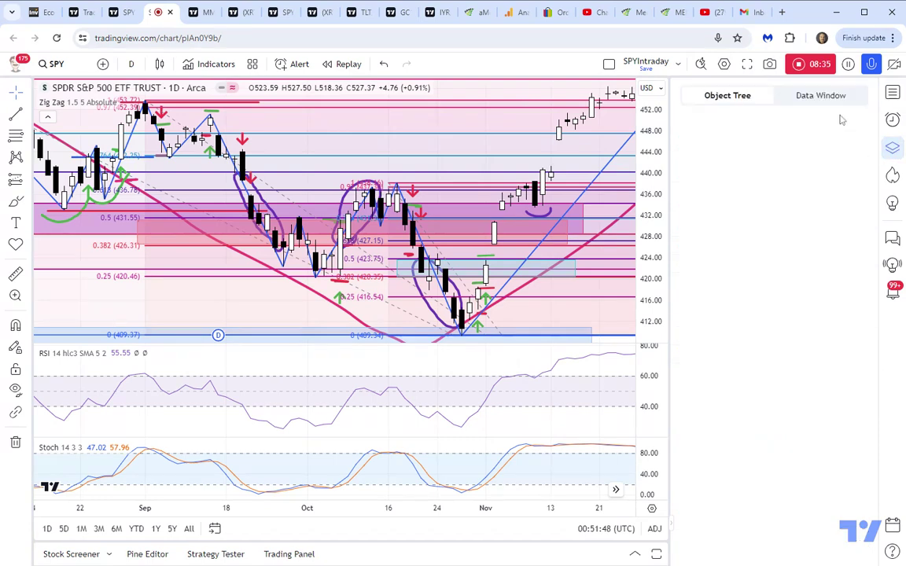
click(822, 95)
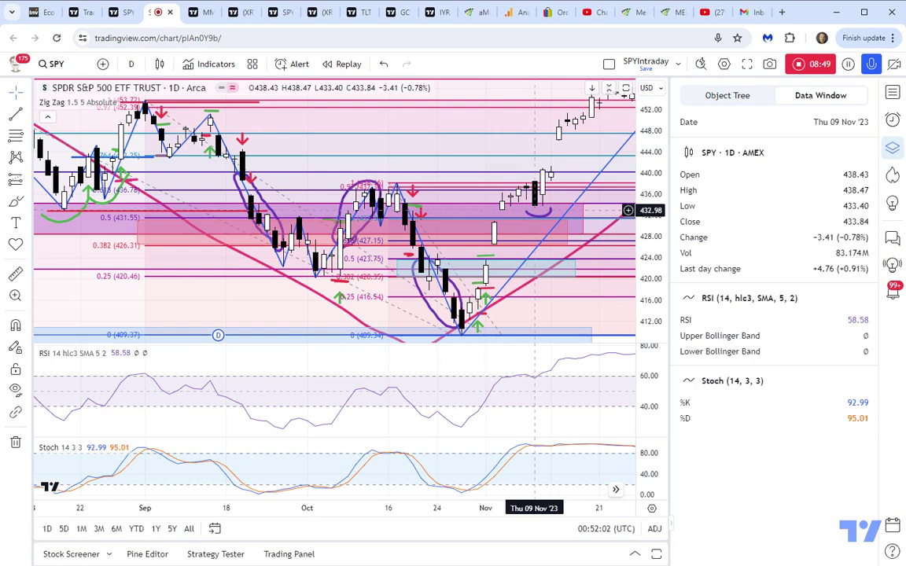
click(539, 211)
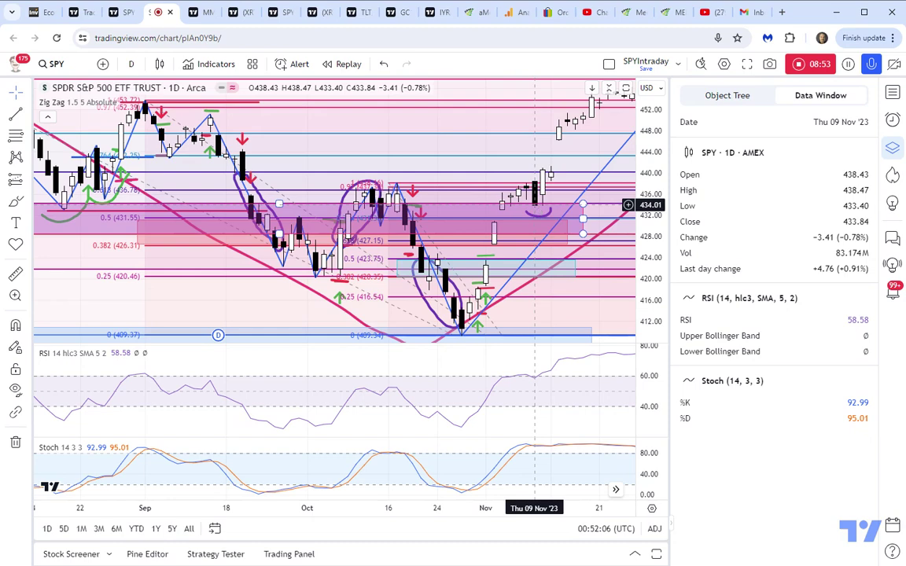
click(534, 210)
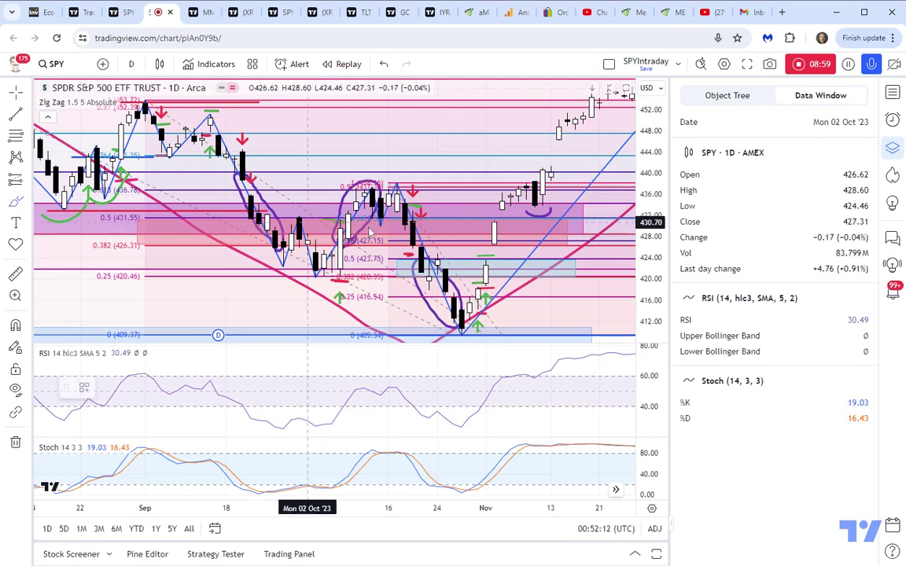
Step: Draw a brush line falling from the 9 November candle's low to about 424 in mid-November and colour it red
drag(534, 207, 568, 264)
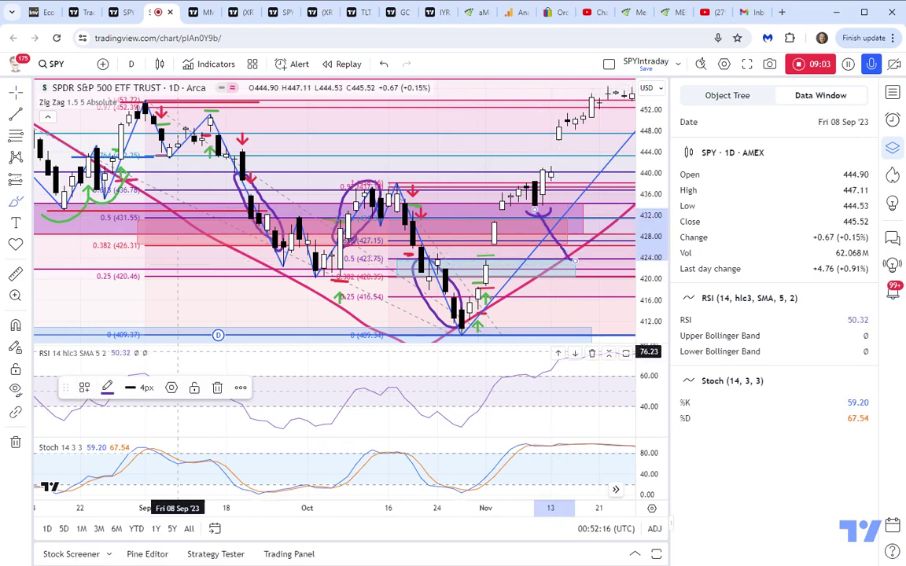
click(107, 389)
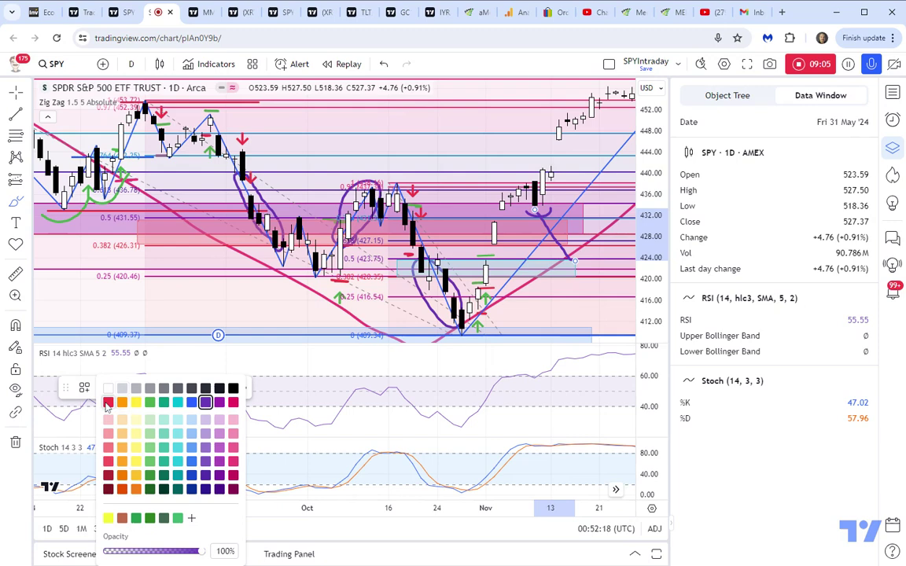
click(108, 403)
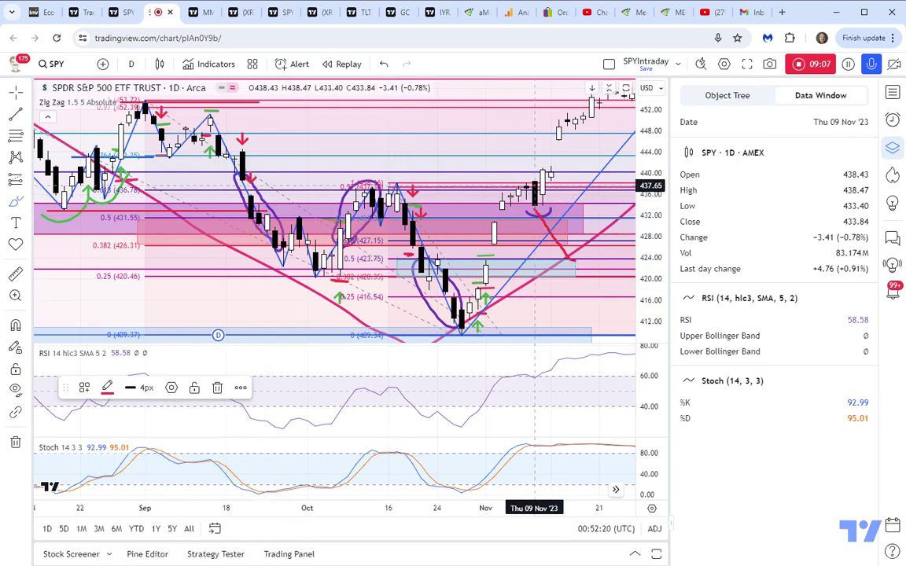
Step: Draw a brush line rising from the 9 November candle's top to about 449 near 17 November and colour it green
mouse_move(535, 186)
mouse_down()
mouse_move(550, 134)
mouse_move(584, 116)
mouse_up()
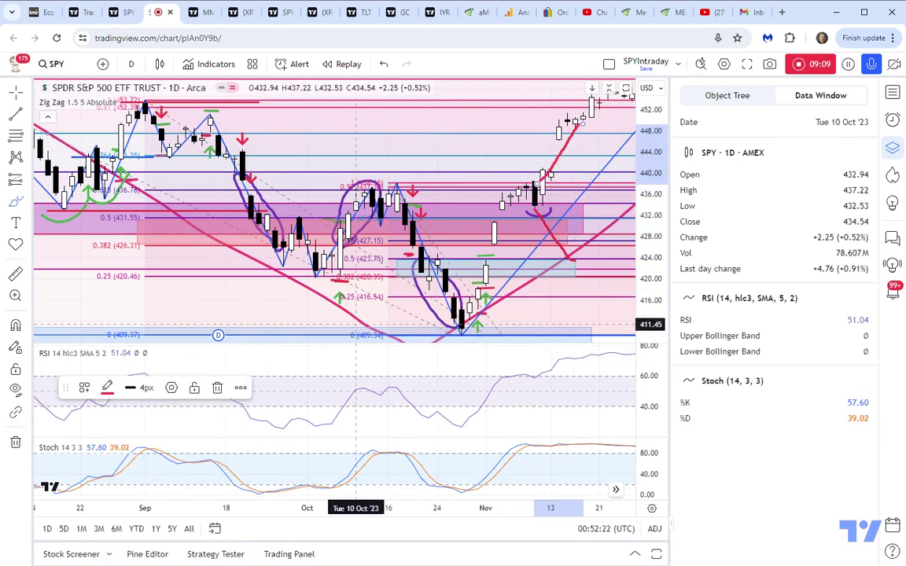
click(108, 391)
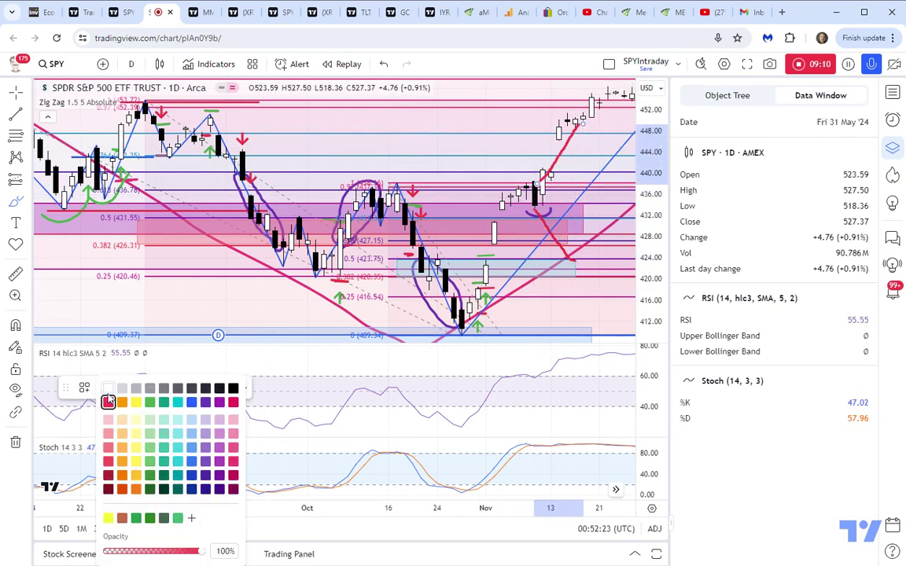
click(151, 404)
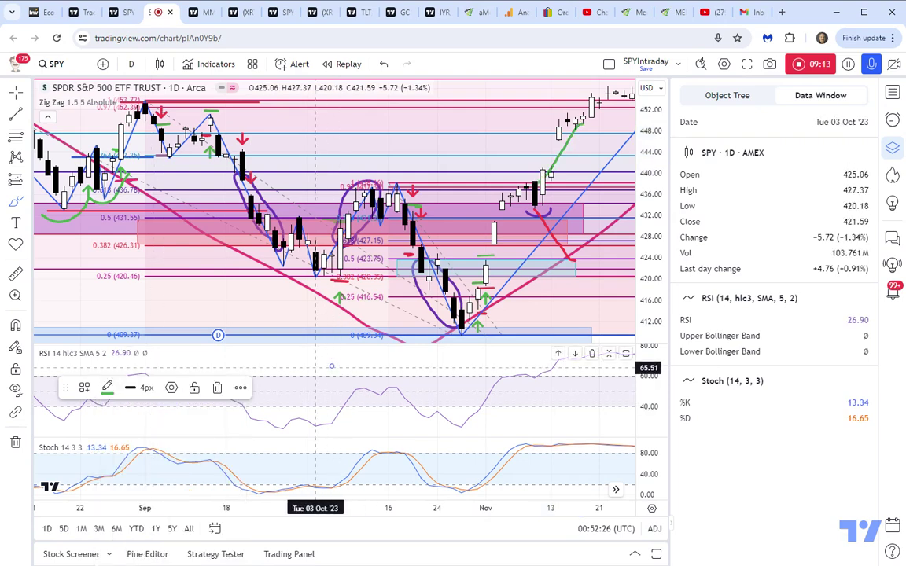
click(331, 364)
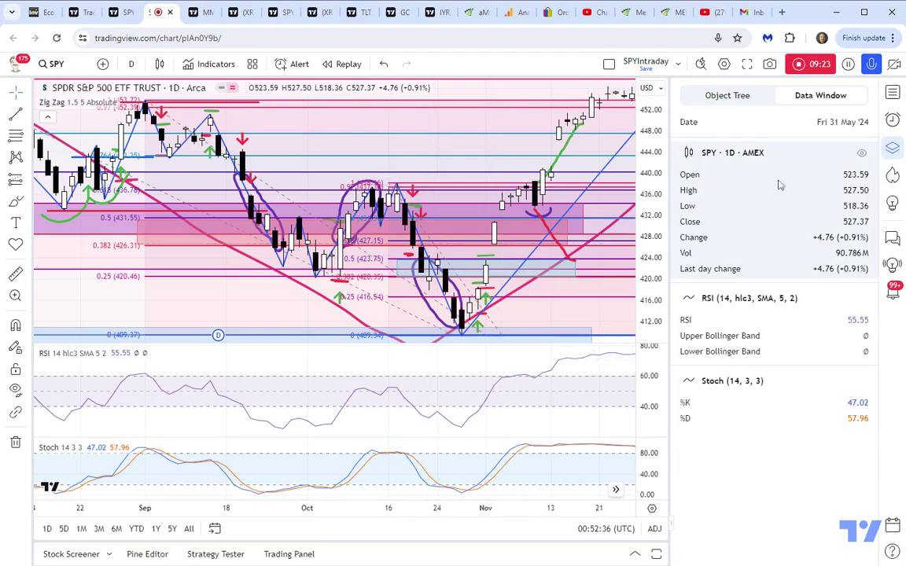
Step: Bring back the watchlist and trace the rally from the late October low to mid-December 2023 with green brush strokes, circling the 9 November candle
click(892, 93)
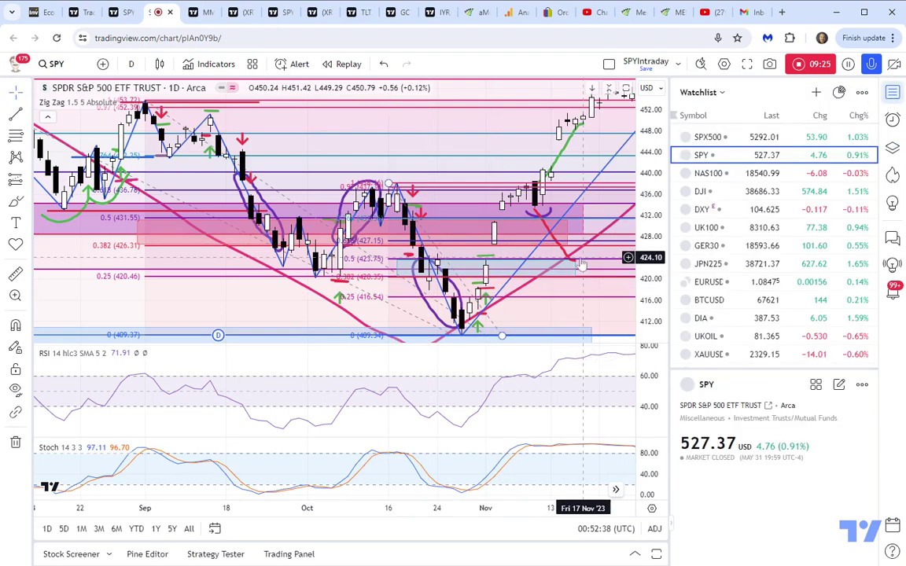
drag(559, 316, 358, 323)
drag(646, 222, 646, 271)
mouse_move(287, 293)
mouse_down()
mouse_move(279, 253)
mouse_move(267, 283)
mouse_move(271, 248)
mouse_move(294, 204)
mouse_move(319, 209)
mouse_move(327, 218)
mouse_move(310, 214)
mouse_move(319, 222)
mouse_move(338, 182)
mouse_move(364, 163)
mouse_move(425, 157)
mouse_move(538, 88)
mouse_up()
click(18, 202)
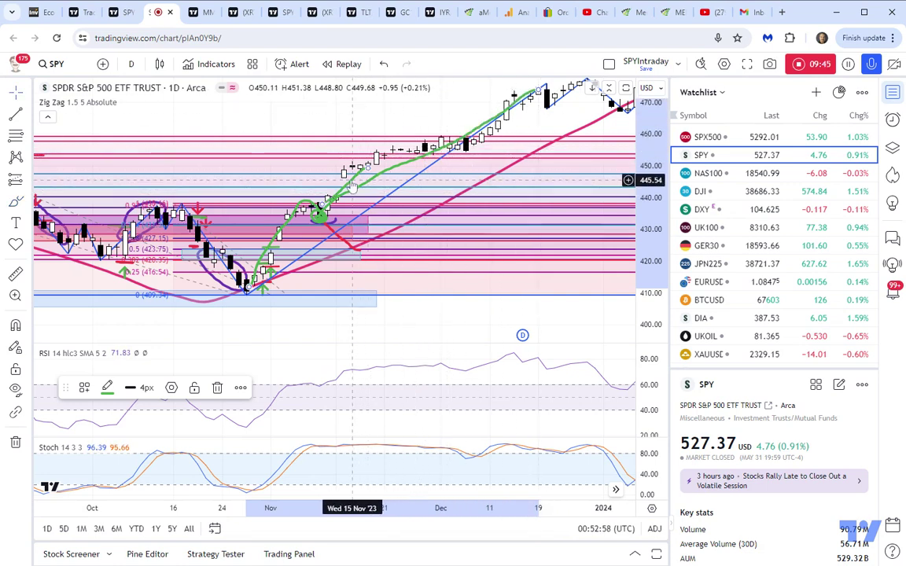
Step: Remove the short green brush line between 9 and 17 November, keeping the long green rally stroke
key(Delete)
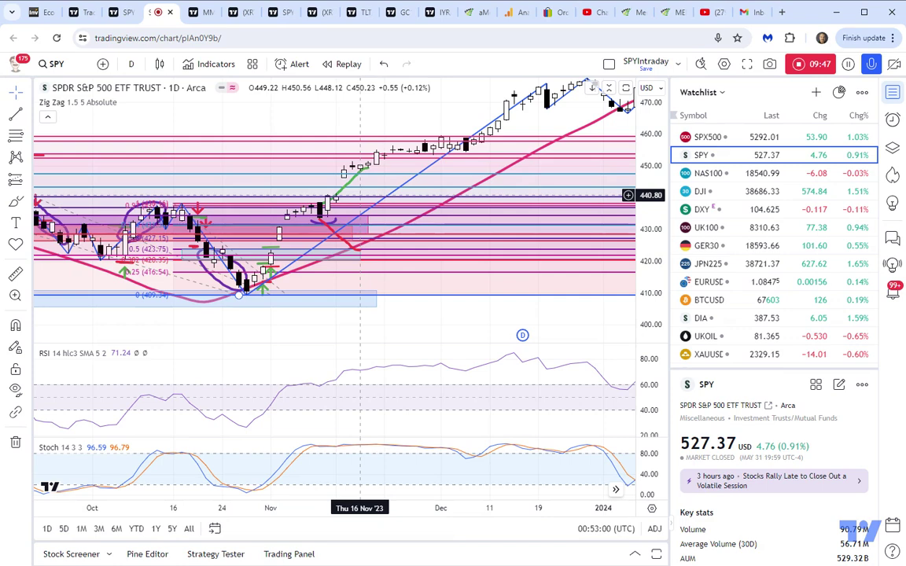
key(ctrl+z)
click(352, 186)
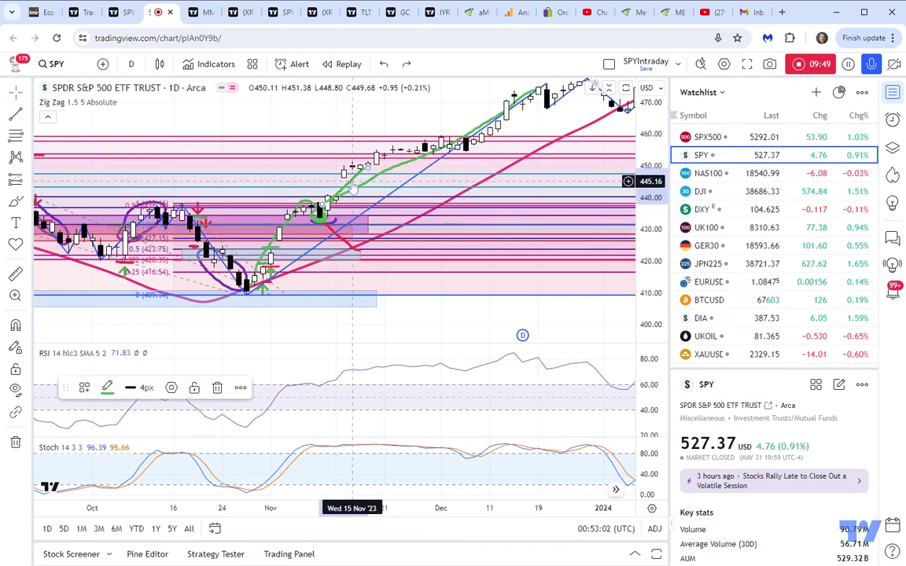
mouse_move(352, 187)
mouse_down()
mouse_move(323, 195)
mouse_move(338, 206)
mouse_up()
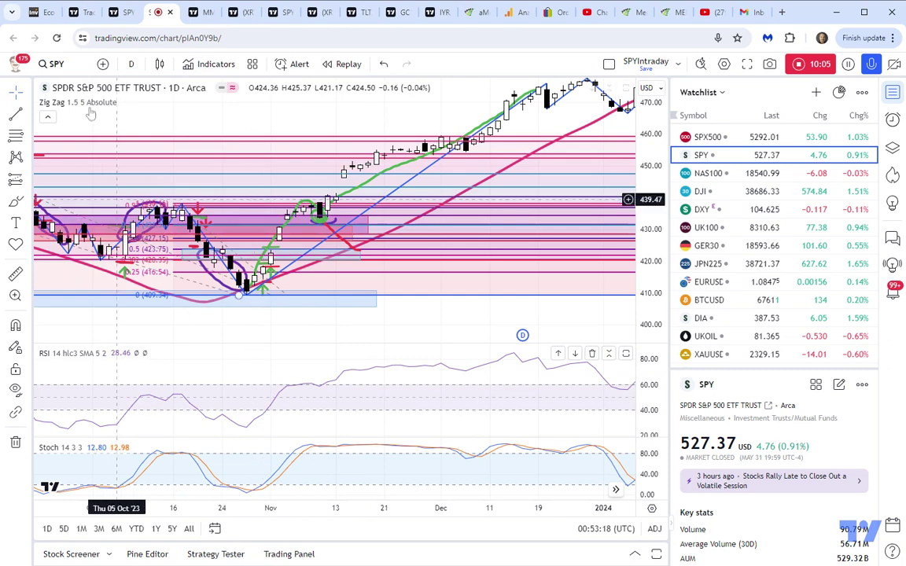
Step: Place two horizontal lines across the RSI pane, one at about 40 and one at about 59
click(27, 114)
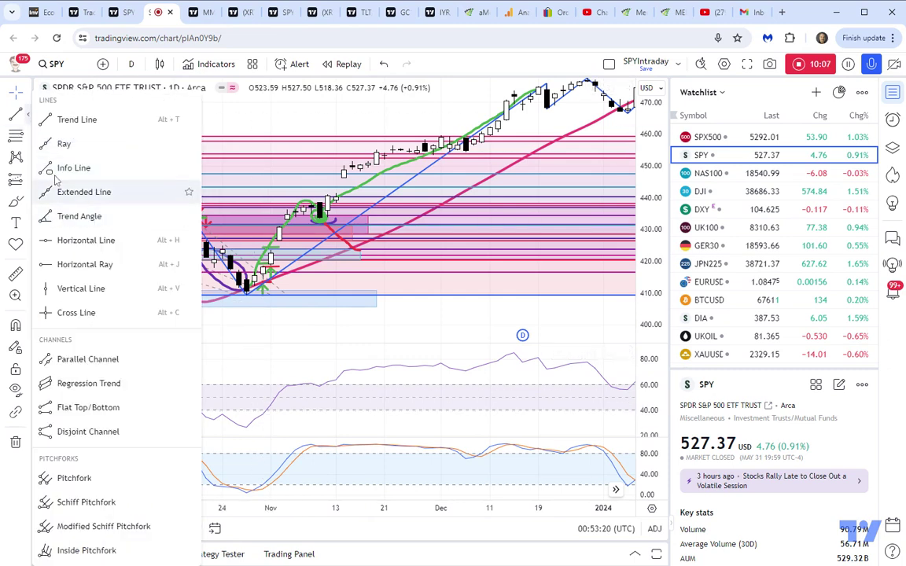
click(70, 240)
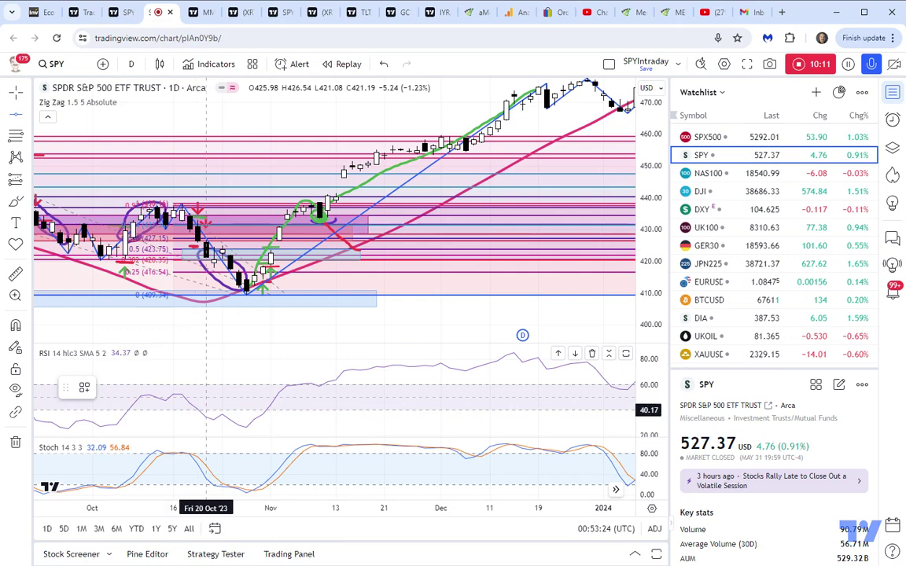
click(206, 410)
click(247, 369)
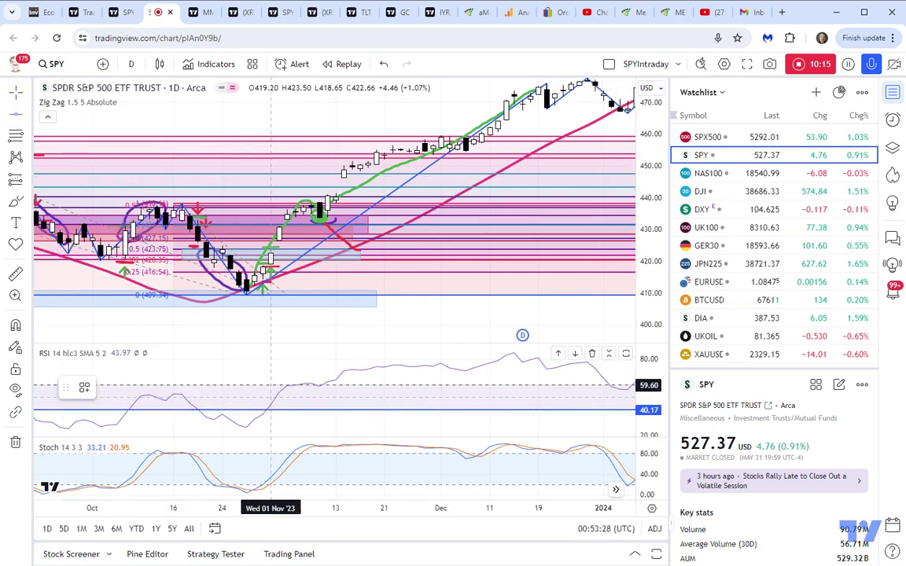
click(334, 386)
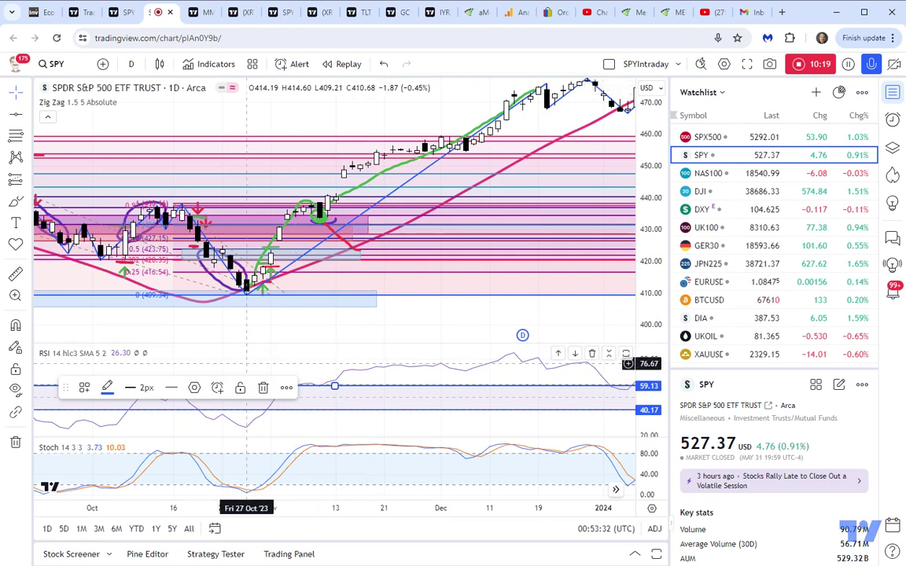
right_click(247, 364)
click(213, 358)
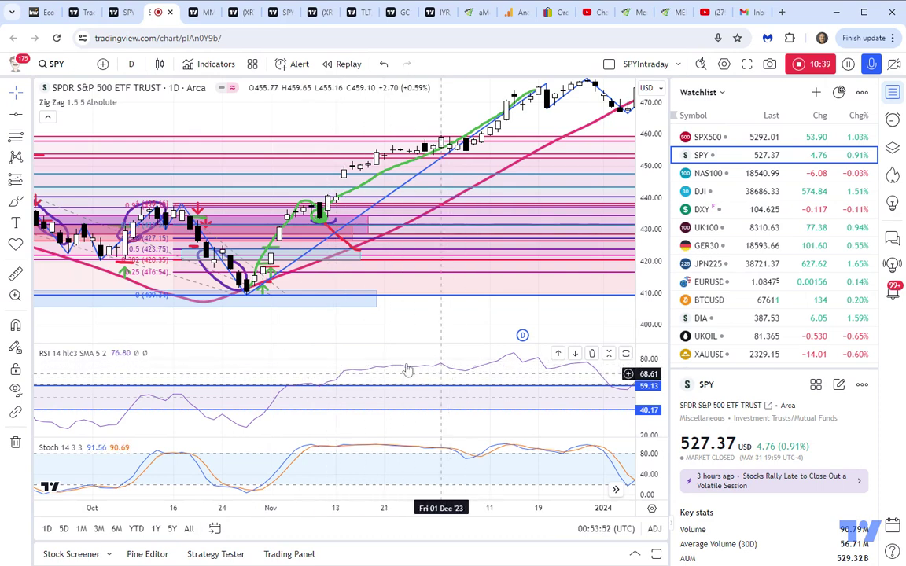
Step: Sketch a green V-shaped brush stroke over the RSI pane in the second half of November and delete it
click(15, 201)
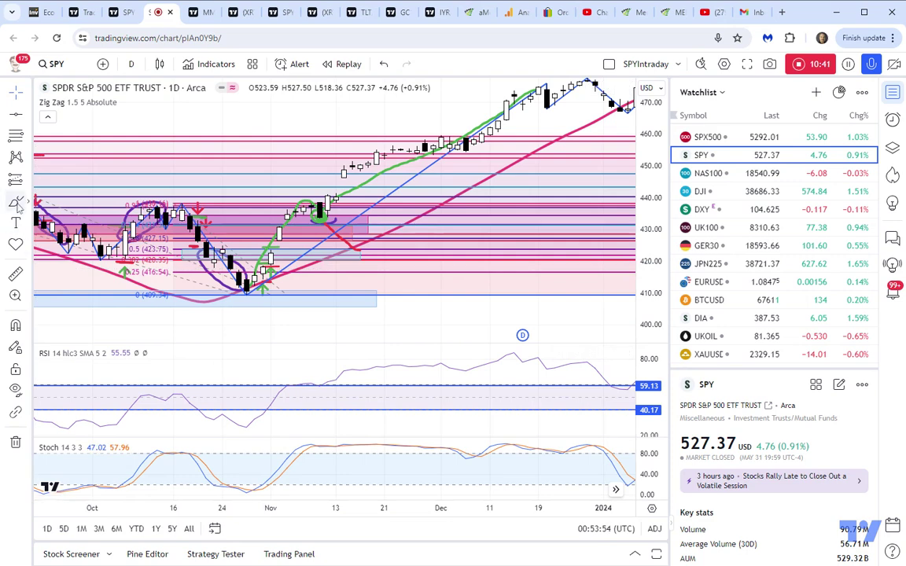
mouse_move(361, 360)
mouse_down()
mouse_move(401, 420)
mouse_move(425, 360)
mouse_up()
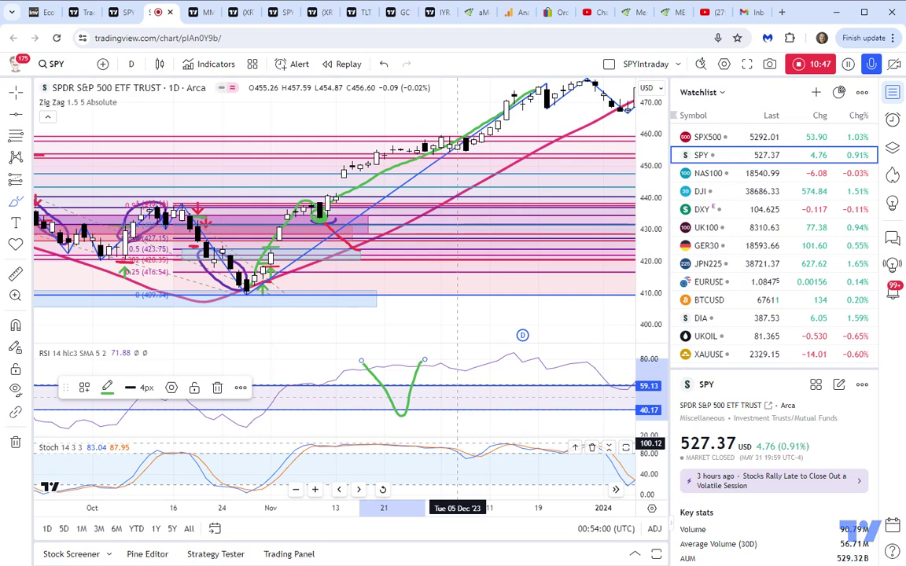
key(Delete)
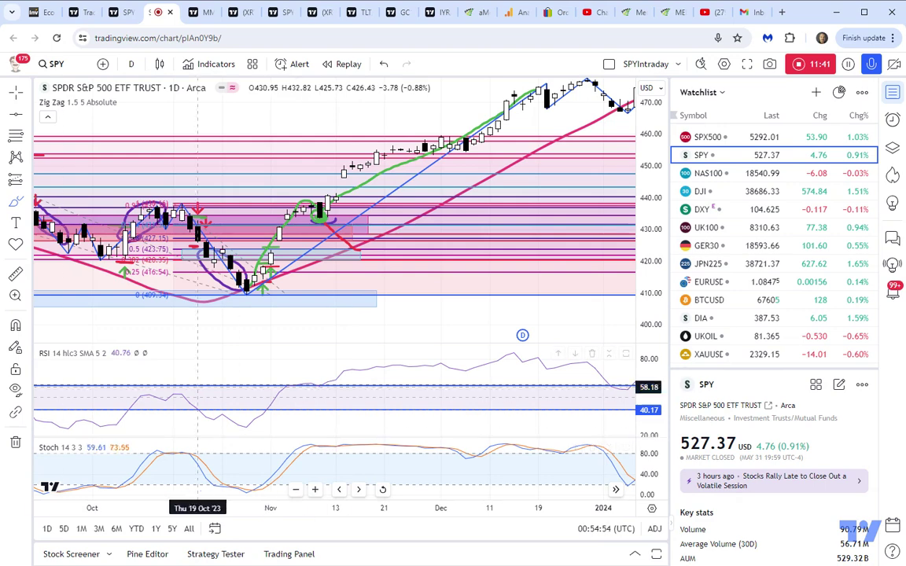
Step: Circle the RSI above its upper line and the overbought Stochastic from early November to late December 2023 with green brush loops
click(17, 204)
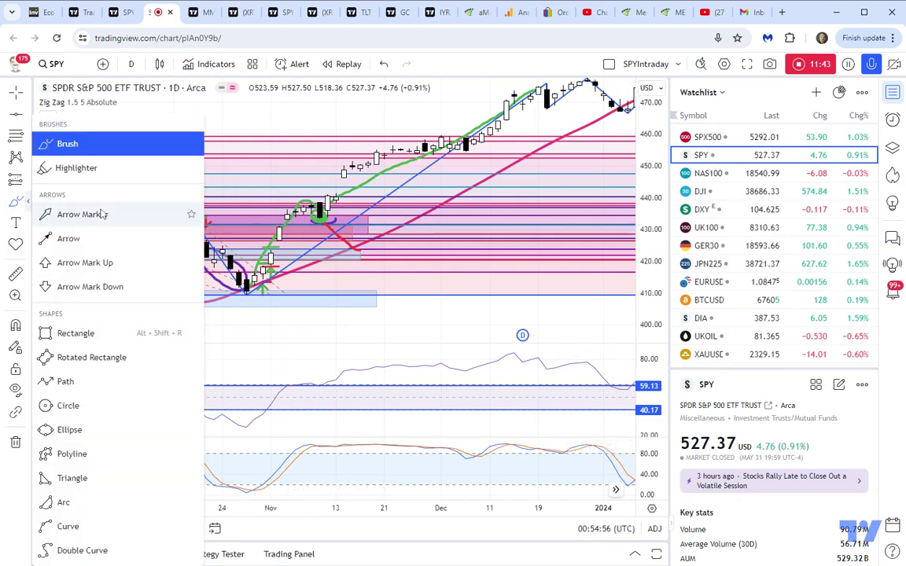
click(180, 143)
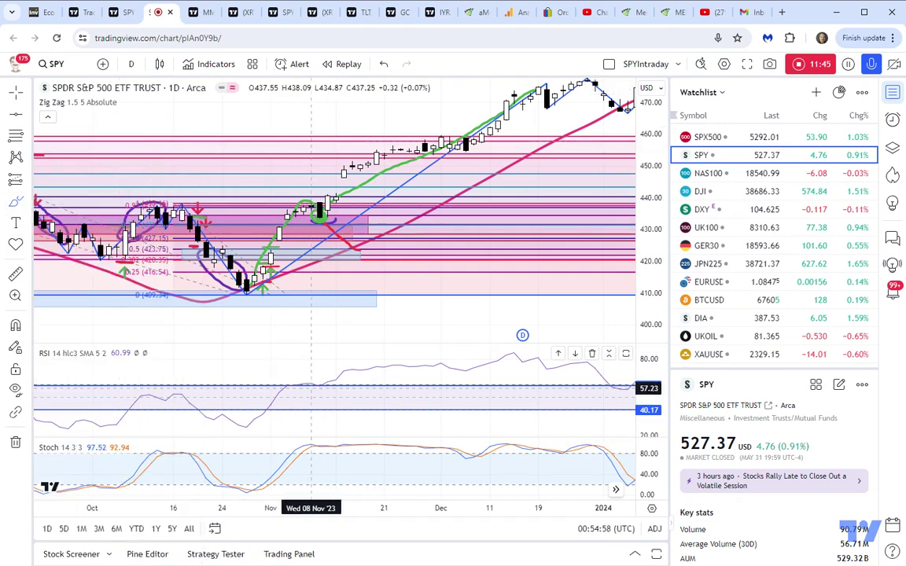
mouse_move(303, 384)
mouse_down()
mouse_move(374, 365)
mouse_move(562, 371)
mouse_move(537, 382)
mouse_move(298, 384)
mouse_up()
mouse_move(409, 439)
mouse_down()
mouse_move(569, 448)
mouse_move(313, 449)
mouse_up()
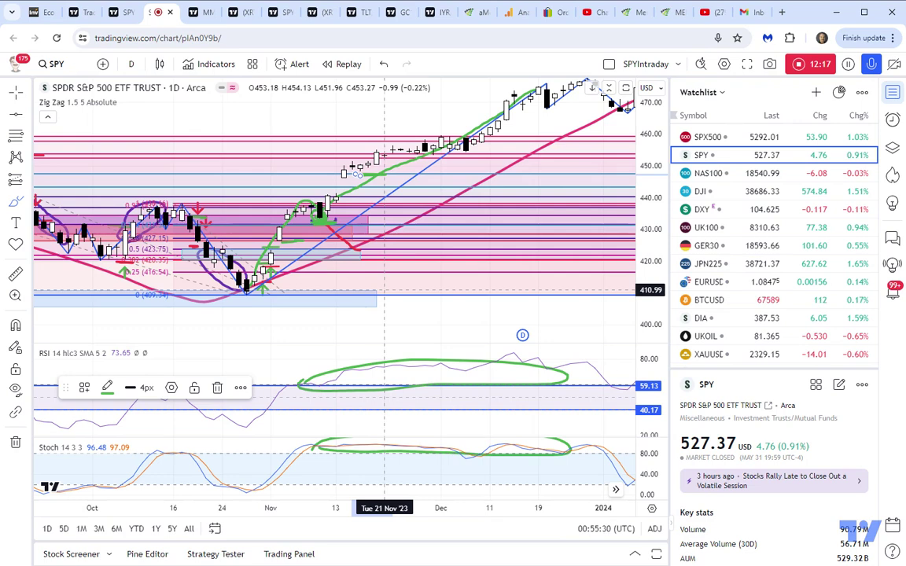
Step: Remove the short green brush strokes on the price candles and the green loop around the Stochastic lines
click(384, 291)
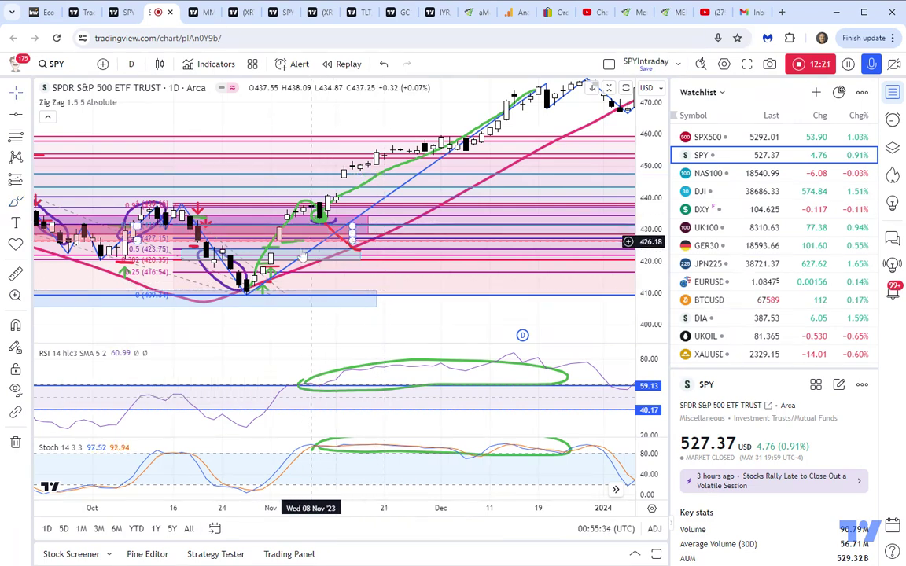
click(335, 271)
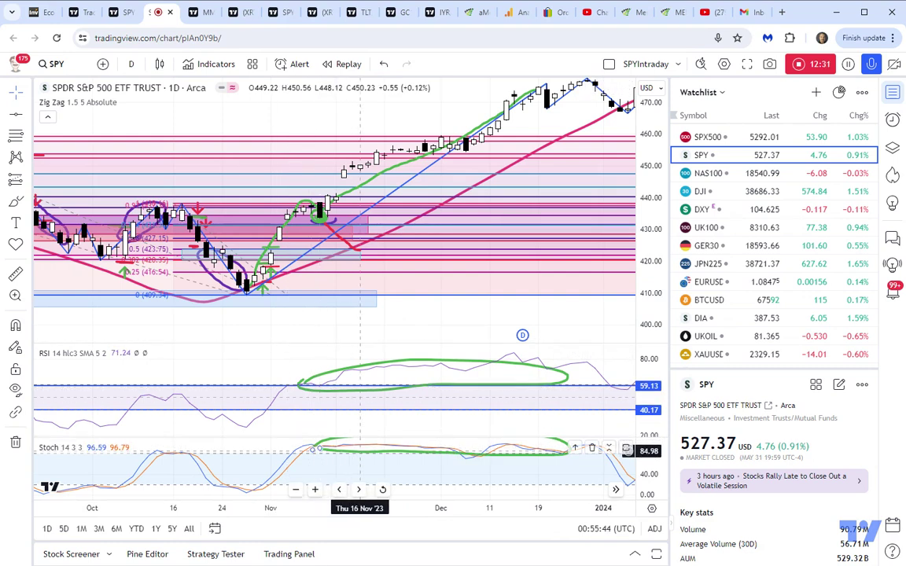
click(358, 454)
key(Delete)
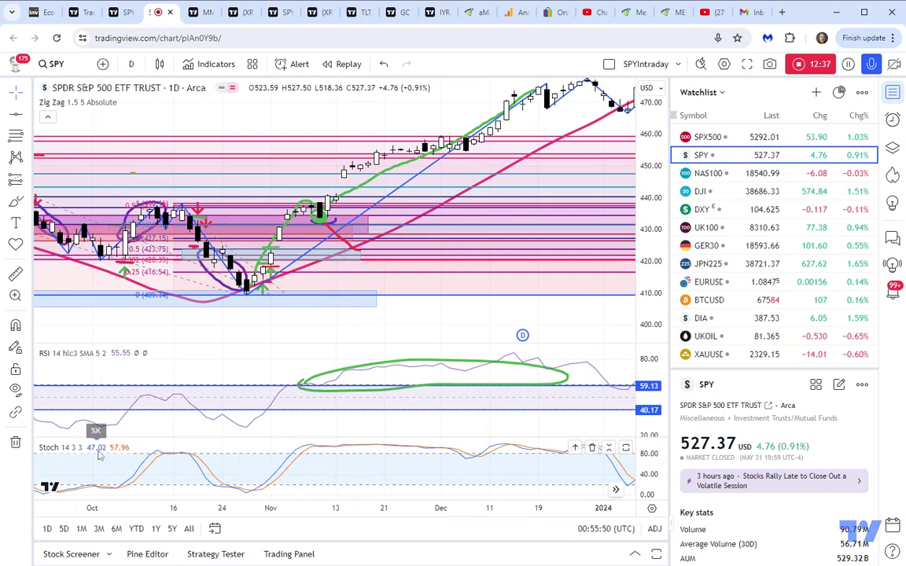
Step: Set the Stochastic indicator's %K Length to 19, %K Smoothing to 35 and %D Smoothing to 11
mouse_move(113, 451)
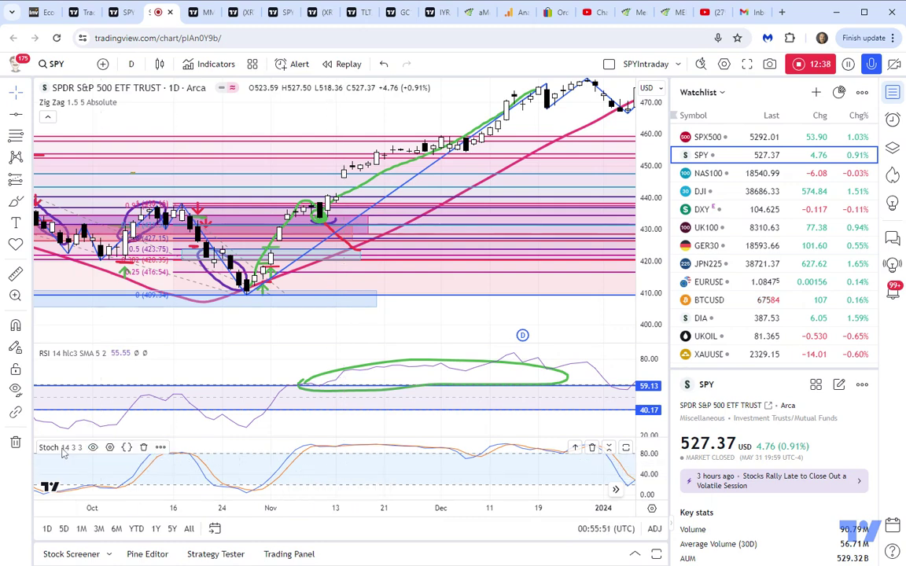
click(109, 448)
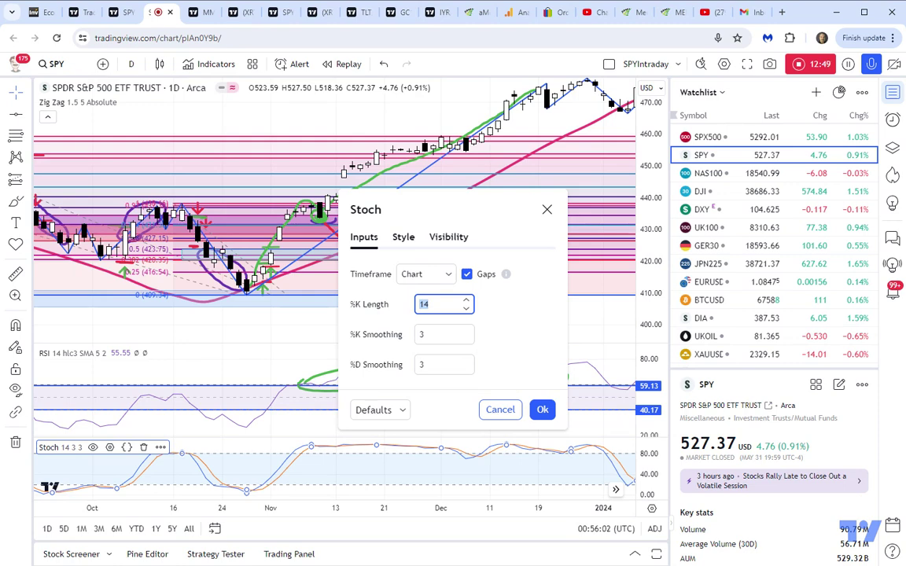
key(Tab)
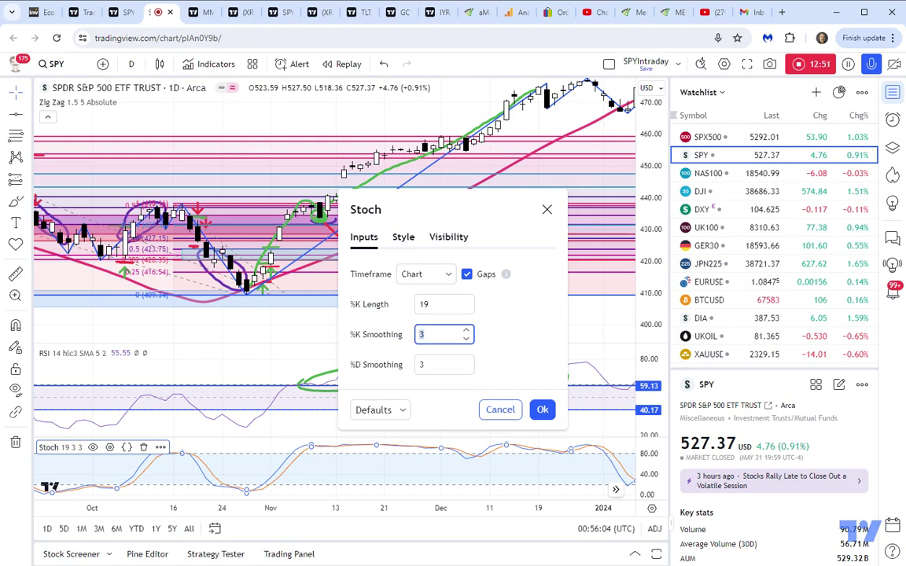
text(5)
key(Tab)
text(1)
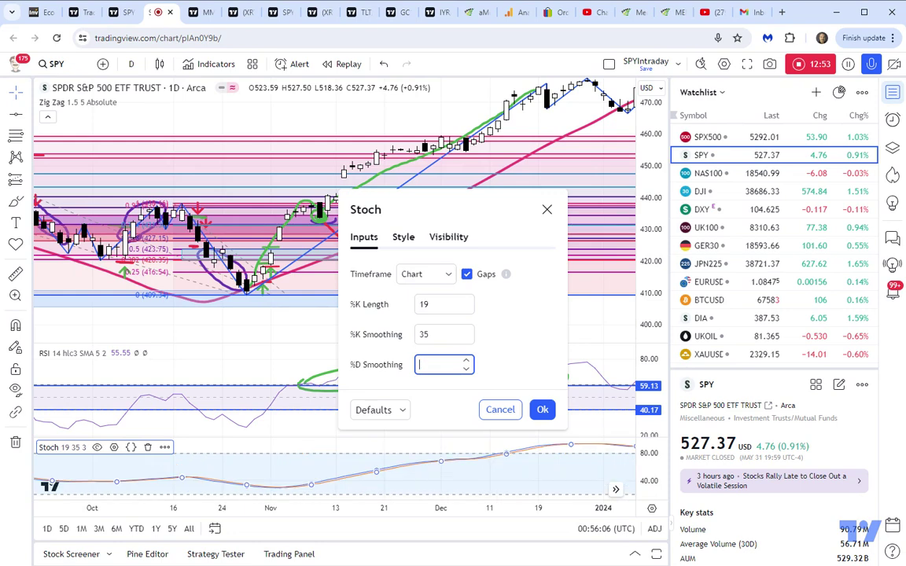
key(Tab)
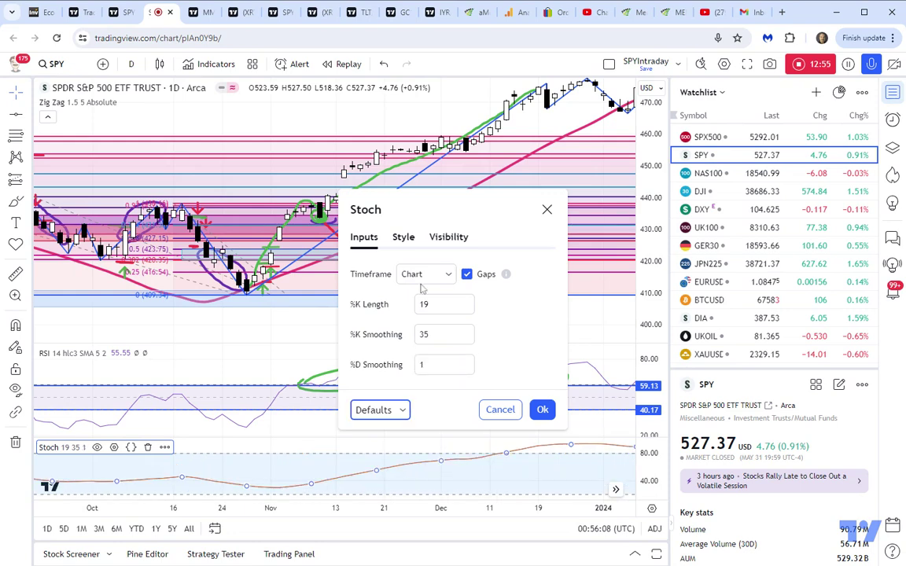
click(423, 365)
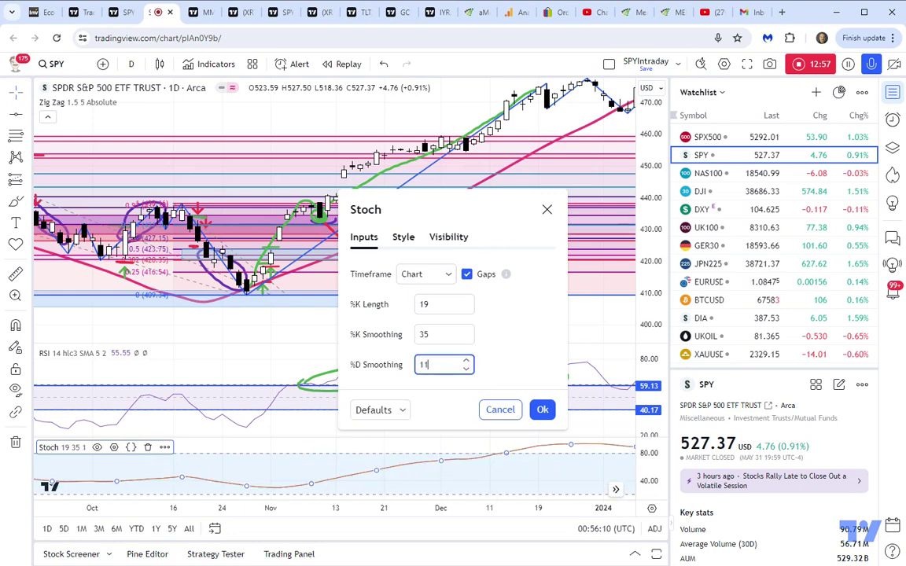
text(1)
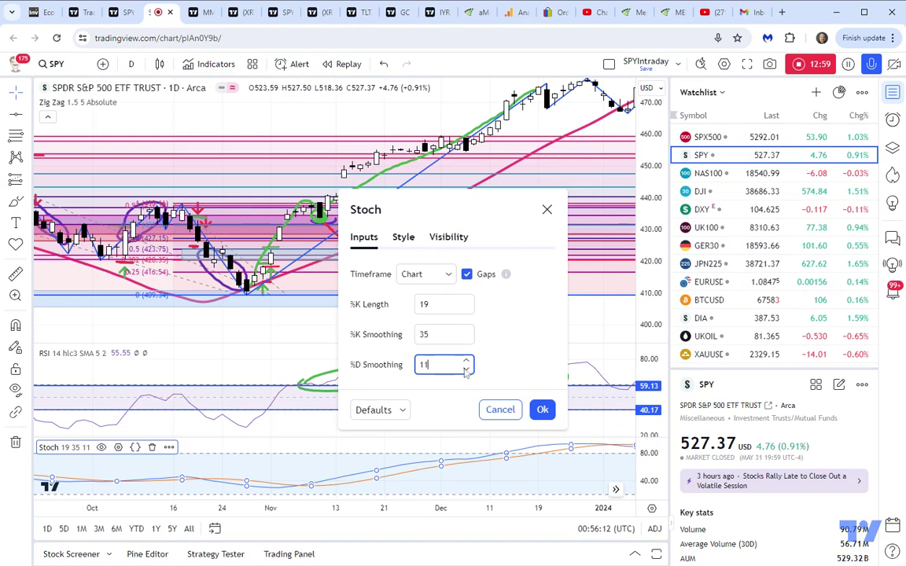
key(Return)
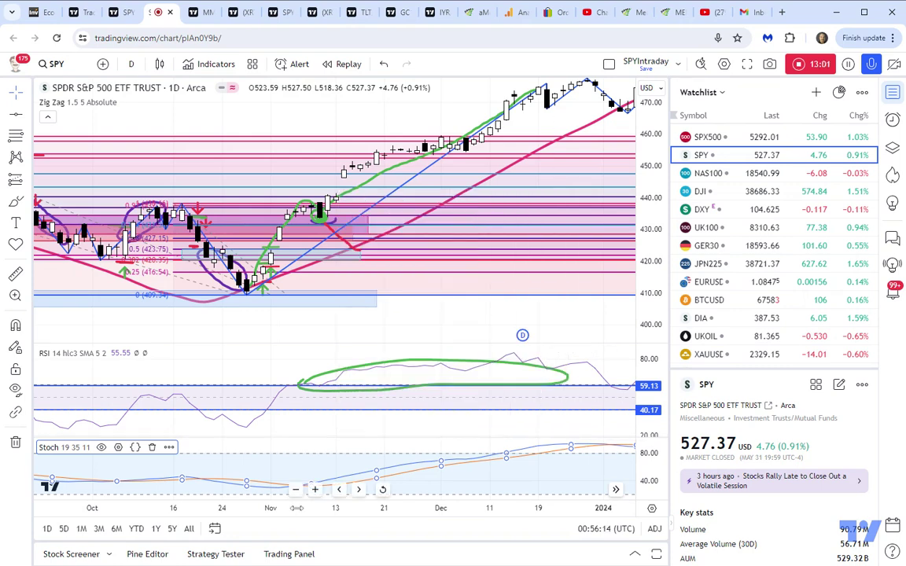
Step: Add another built-in Stochastic indicator in its own pane below the 19 35 11 one, deleting the accidental duplicate
drag(297, 507, 495, 494)
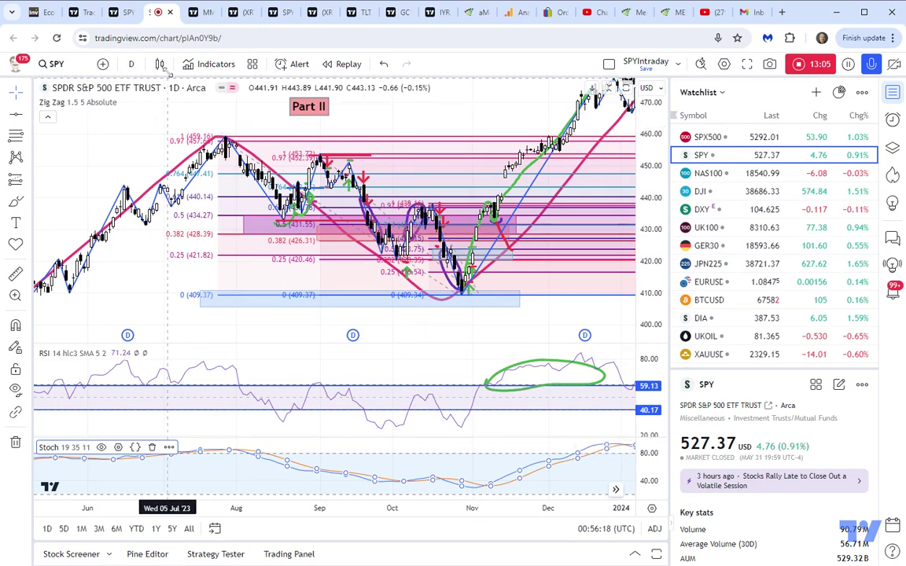
click(209, 64)
text(st)
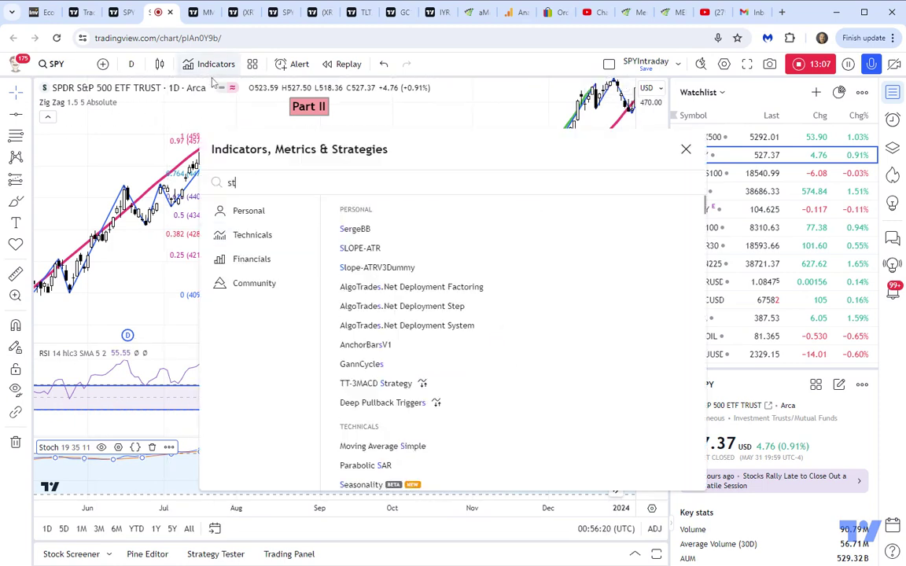
text(ochasti)
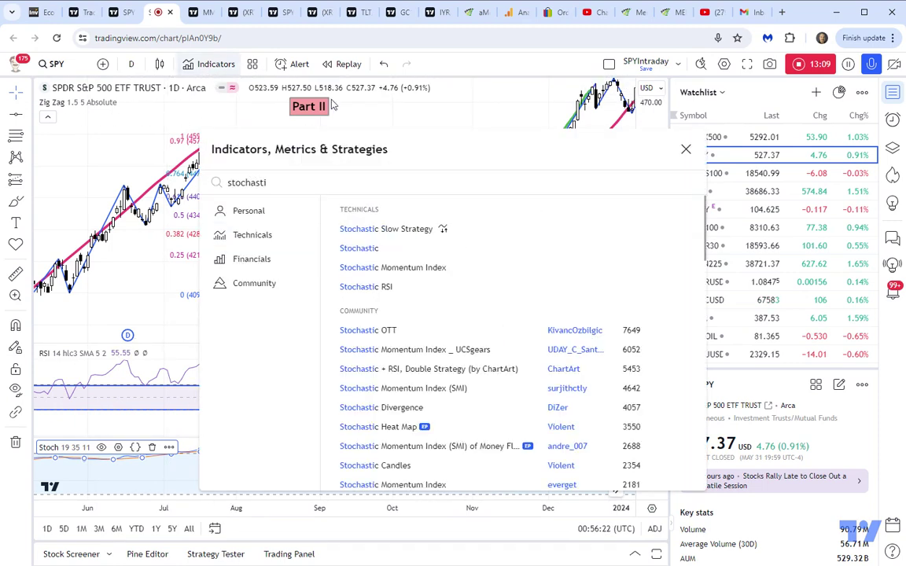
click(363, 248)
click(364, 248)
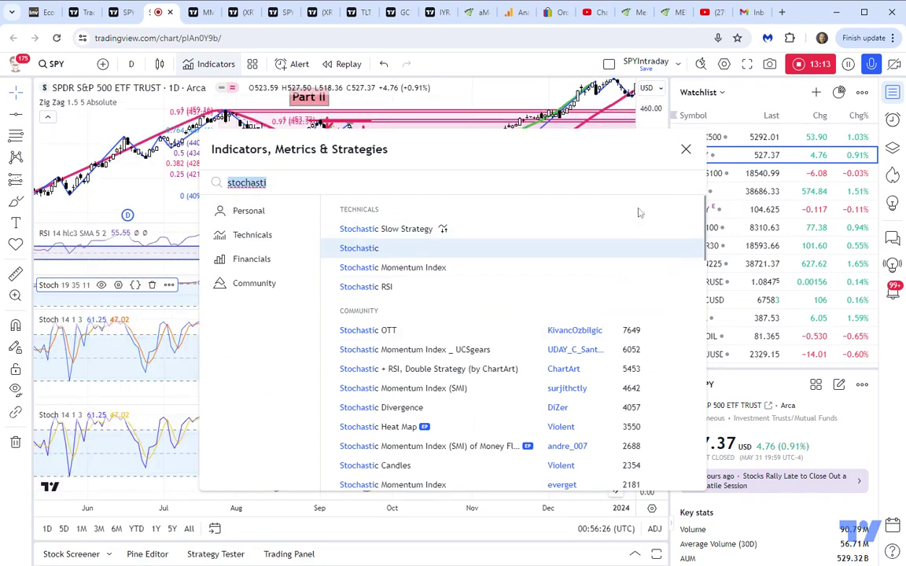
click(614, 130)
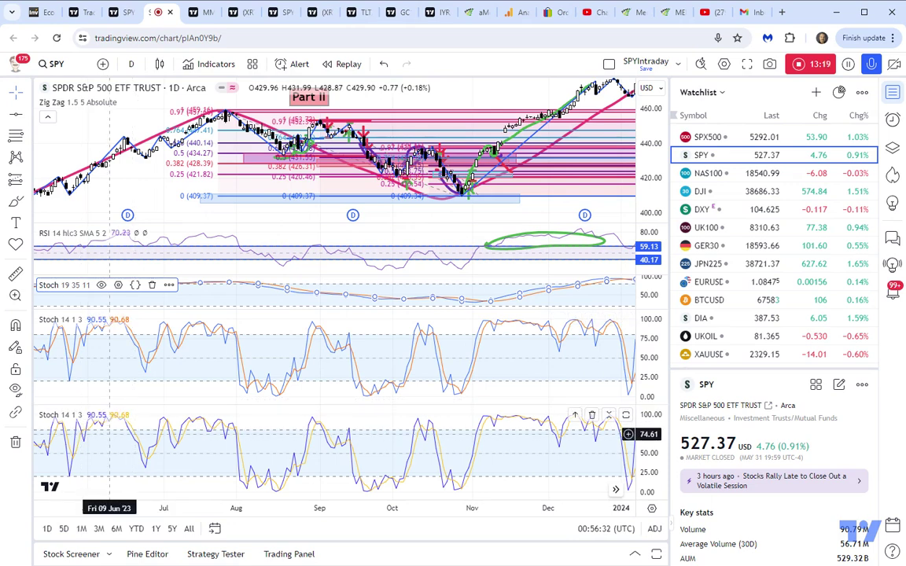
key(Delete)
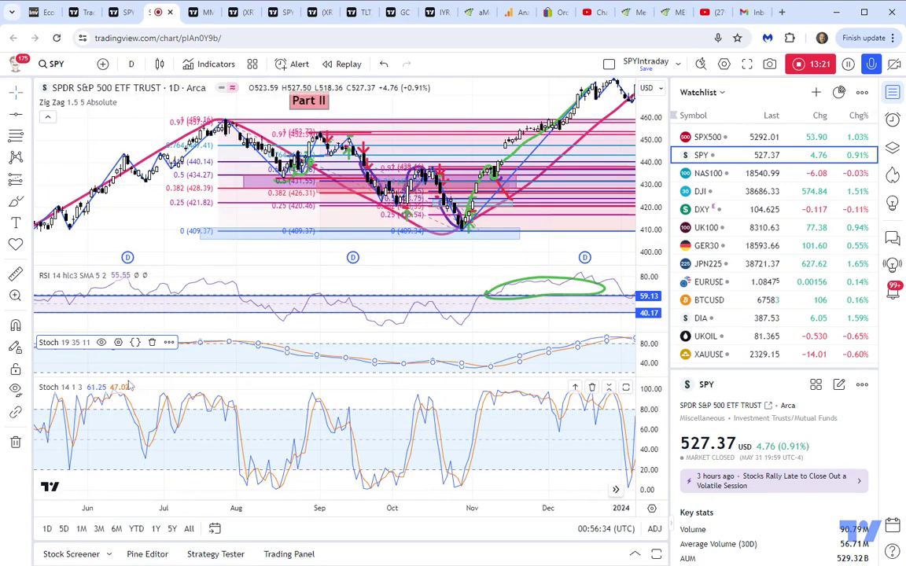
Step: Set the new Stochastic's %K Length to 26, %K Smoothing to 65 and %D Smoothing to 15
click(110, 387)
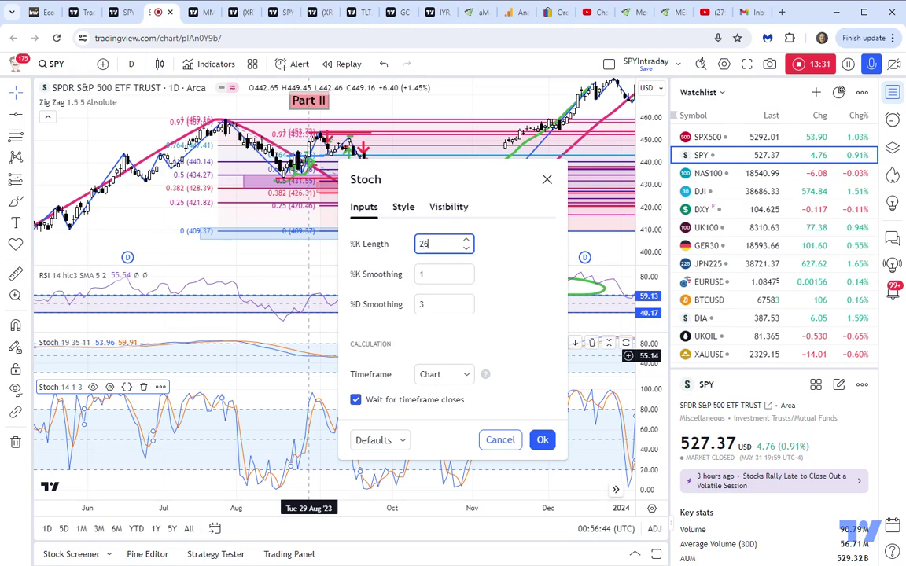
key(Tab)
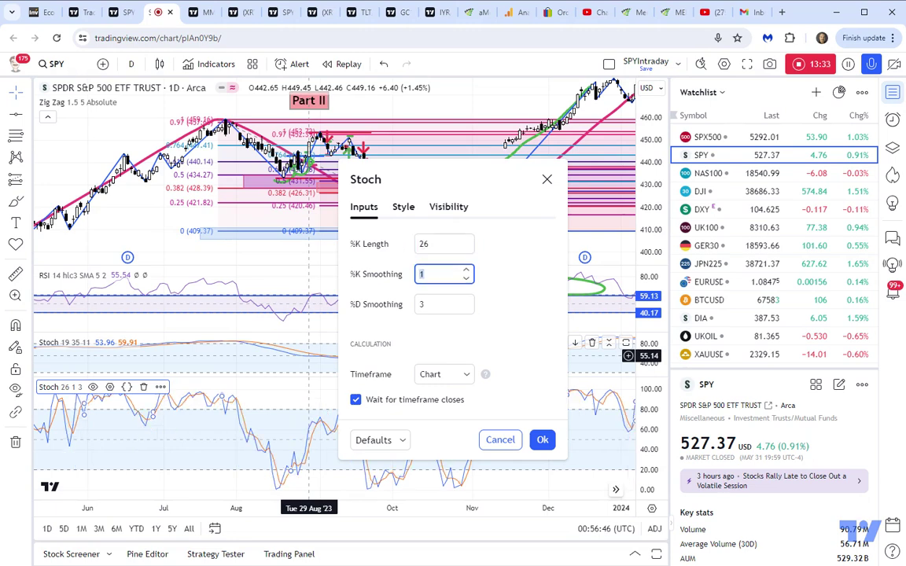
text(65)
key(Tab)
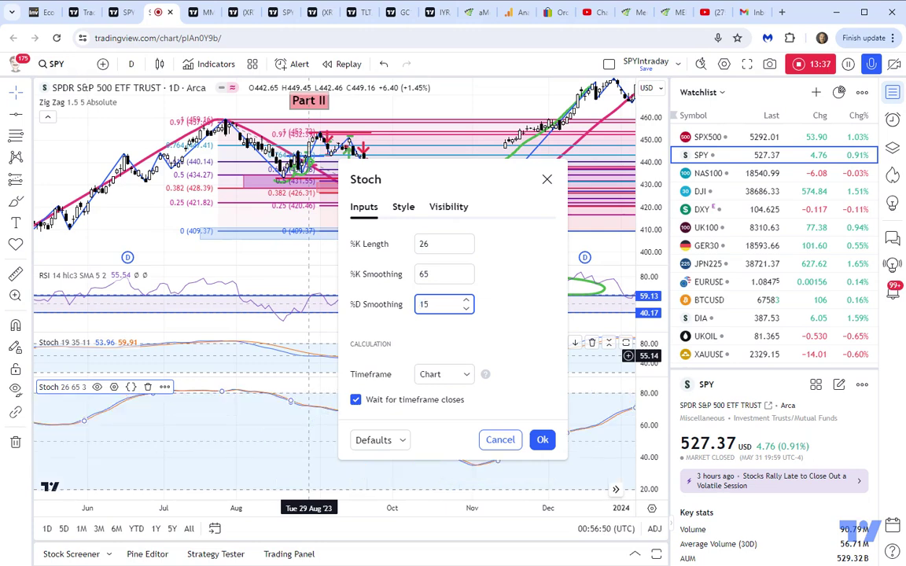
key(Tab)
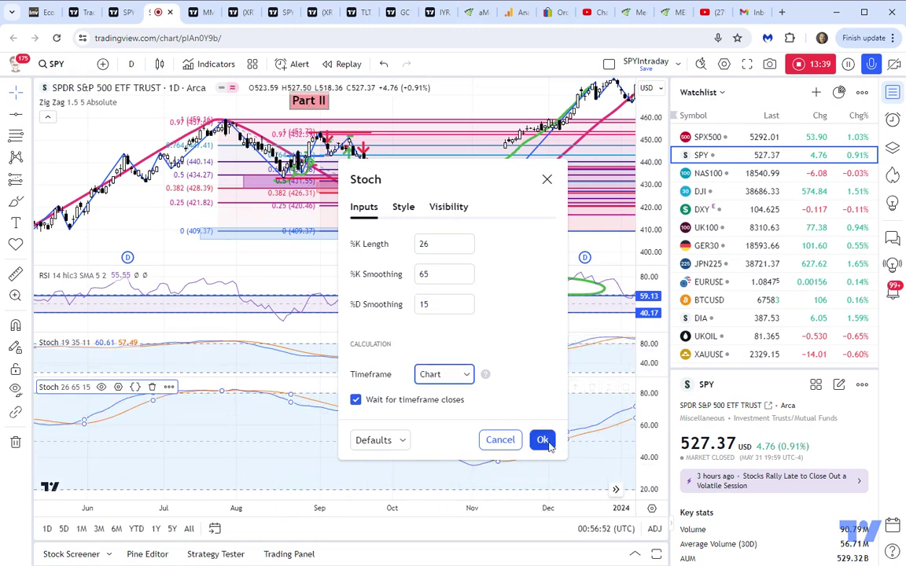
click(542, 440)
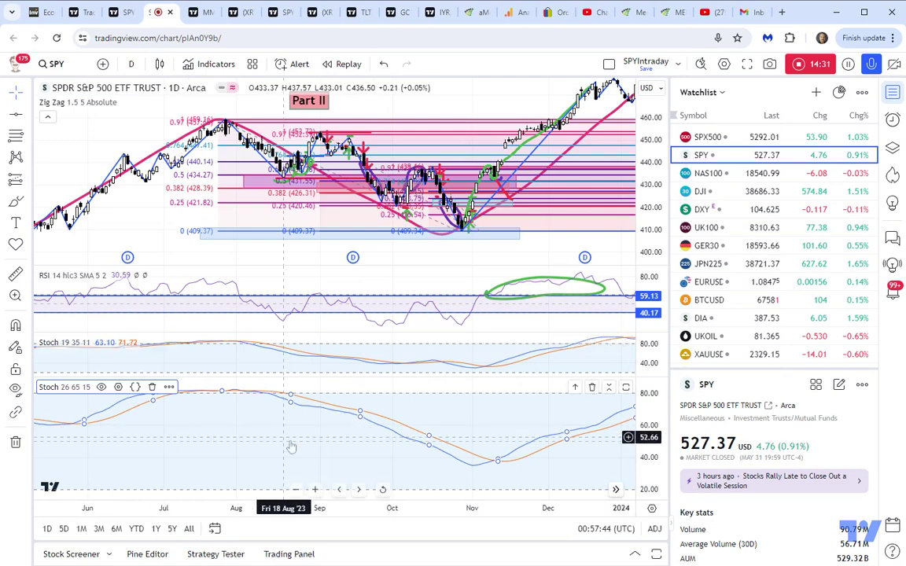
Step: Show the data window and place a vertical line on Thu 09 Nov '23 where the 26 65 15 Stochastic lines cross
click(26, 118)
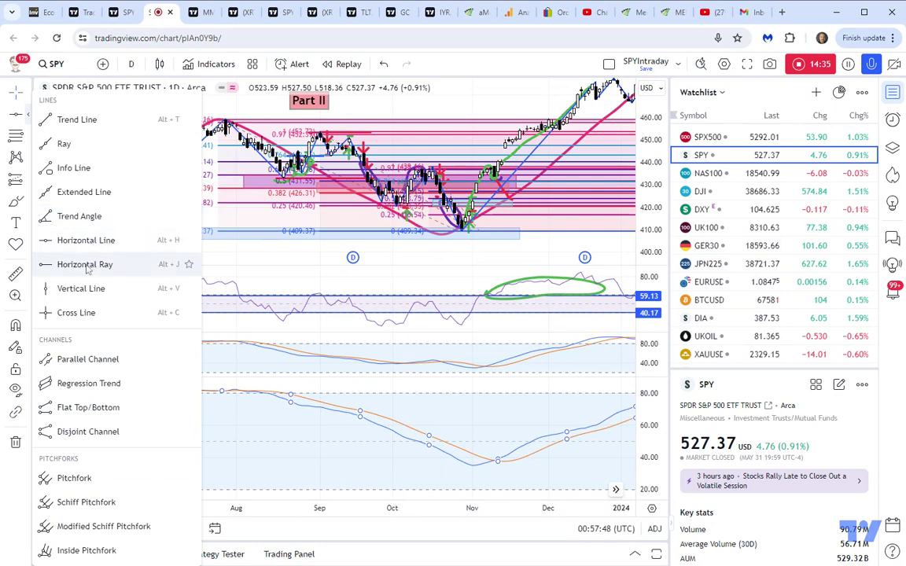
click(80, 296)
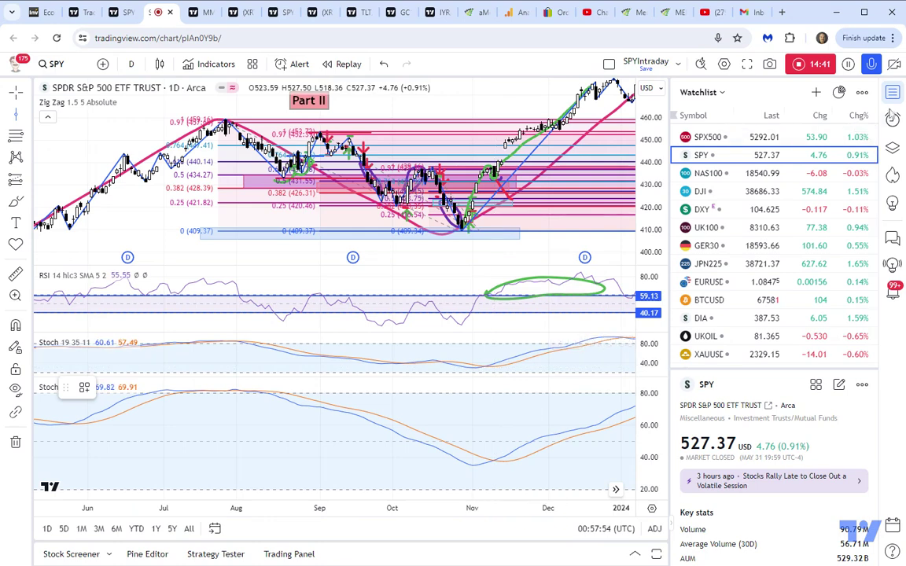
click(892, 147)
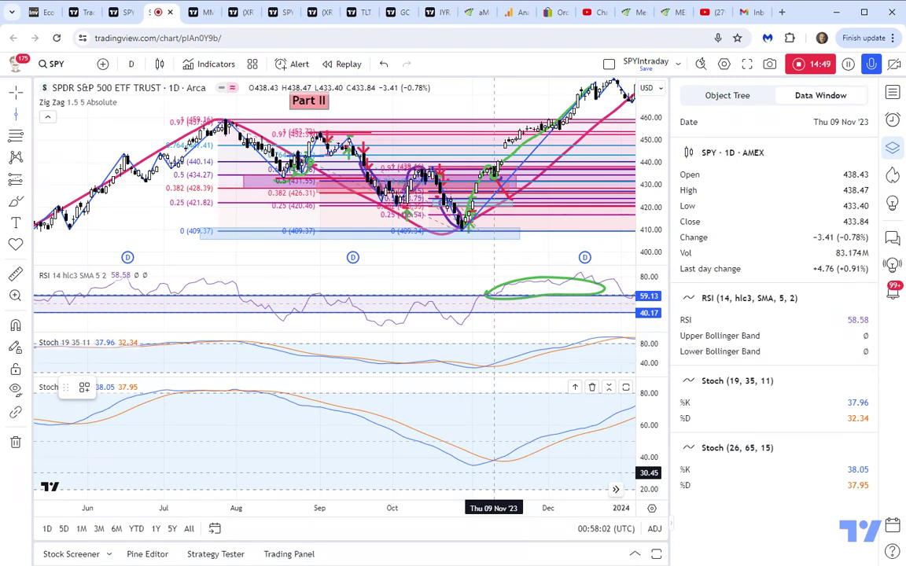
key(alt+v)
right_click(364, 453)
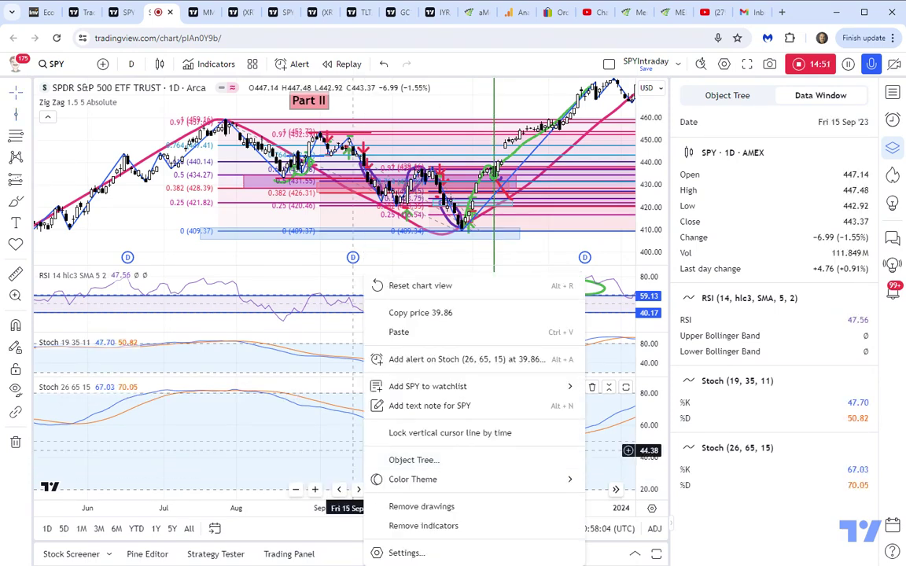
click(336, 441)
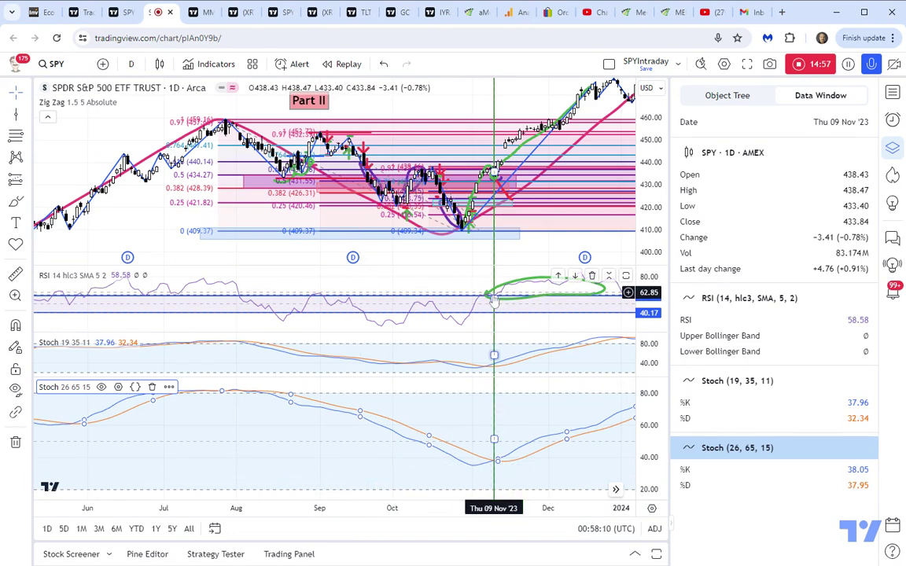
Step: Place a vertical line on Tue 16 Apr '24 and colour it red
drag(528, 413, 291, 431)
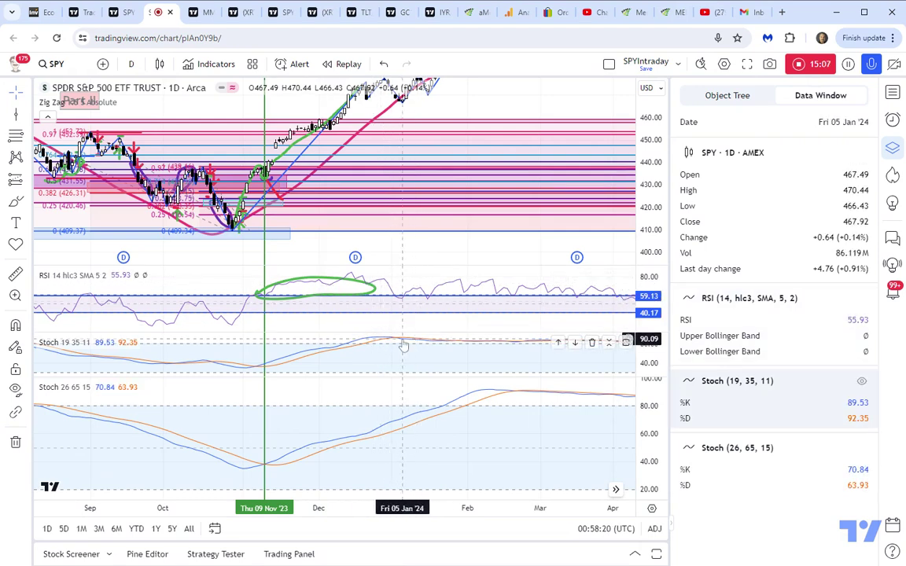
drag(464, 348, 364, 349)
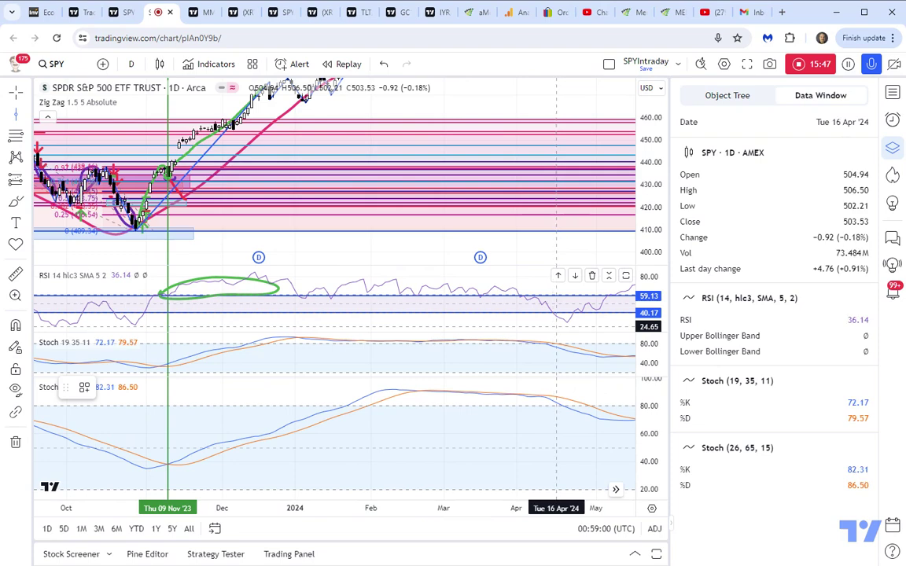
click(556, 326)
click(105, 388)
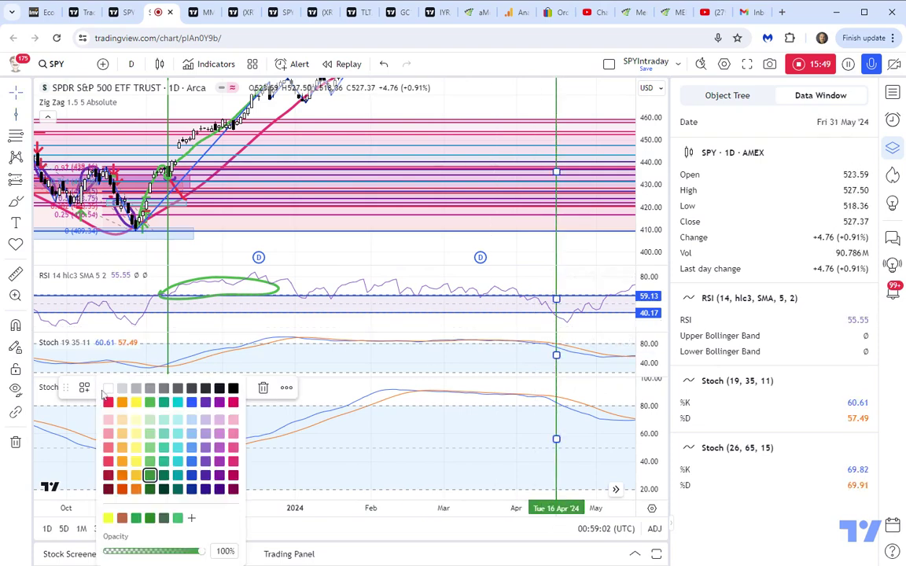
click(109, 403)
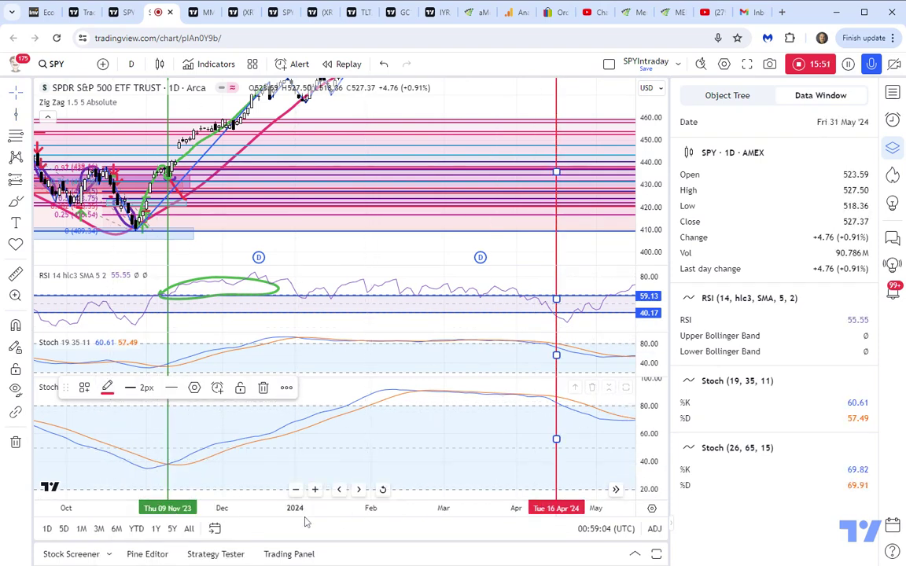
Step: Brush a green loop around the April 2024 decline and green strokes above and below the preceding rally's candles
drag(652, 158, 602, 238)
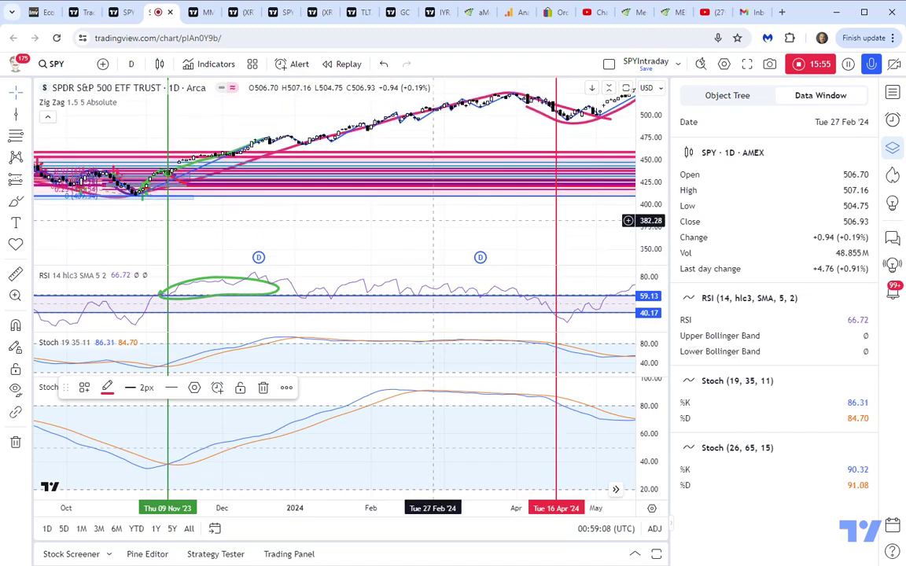
drag(394, 191, 392, 241)
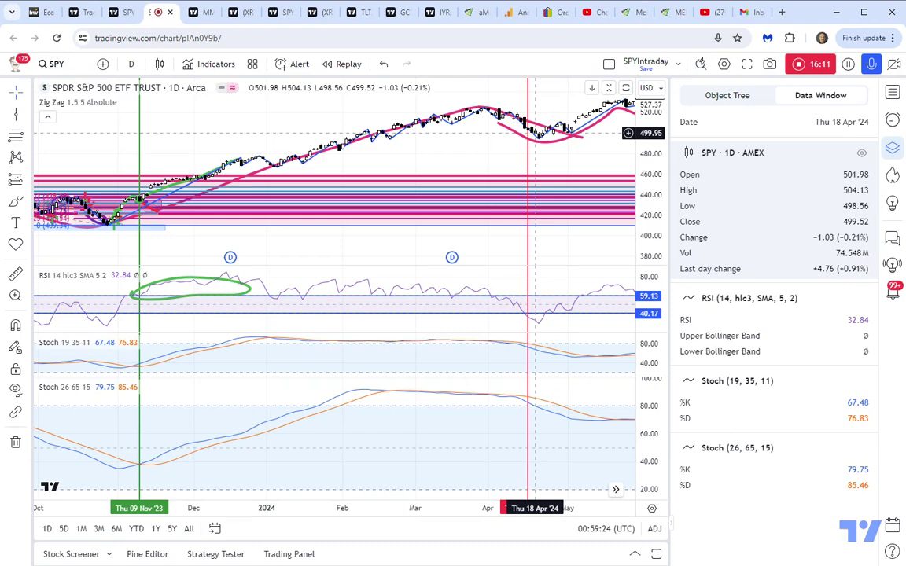
right_click(642, 223)
click(660, 250)
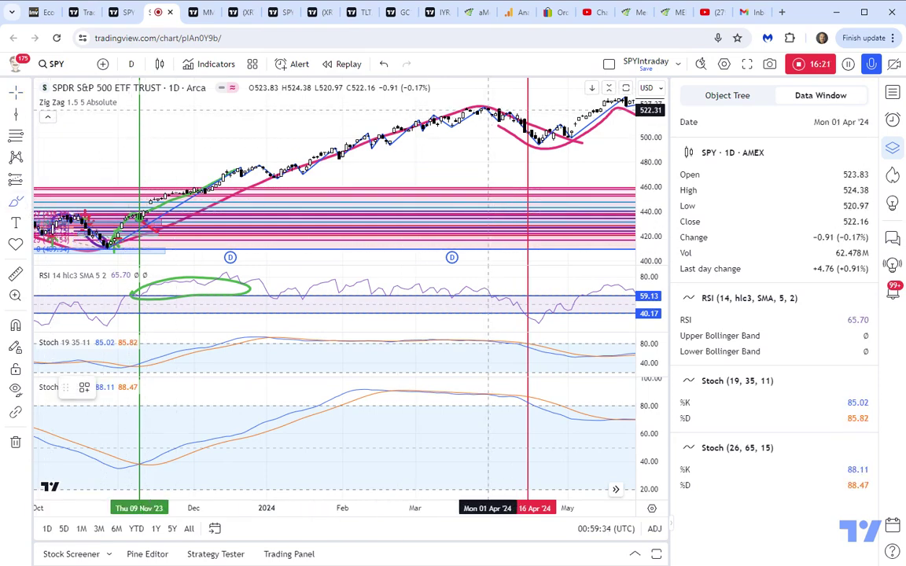
mouse_move(488, 110)
mouse_down()
mouse_move(534, 143)
mouse_move(517, 110)
mouse_up()
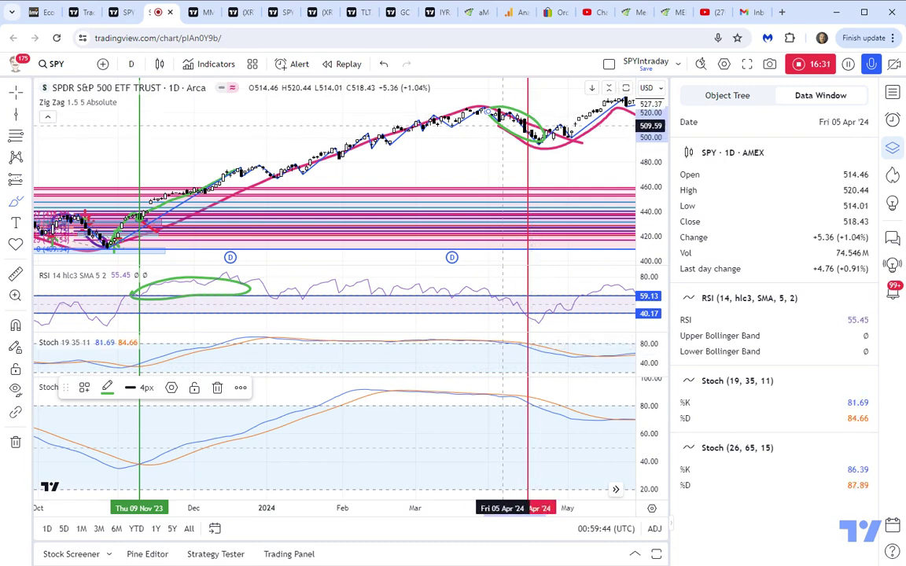
click(231, 206)
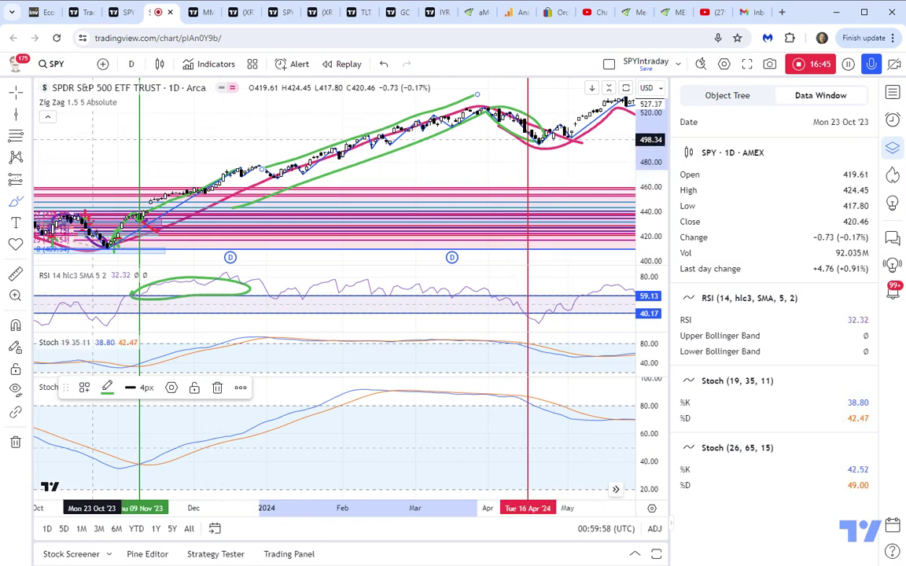
Step: Draw a horizontal trend line at 493.94 from 17 Apr to 08 May '24 under the April low and colour it purple
click(29, 117)
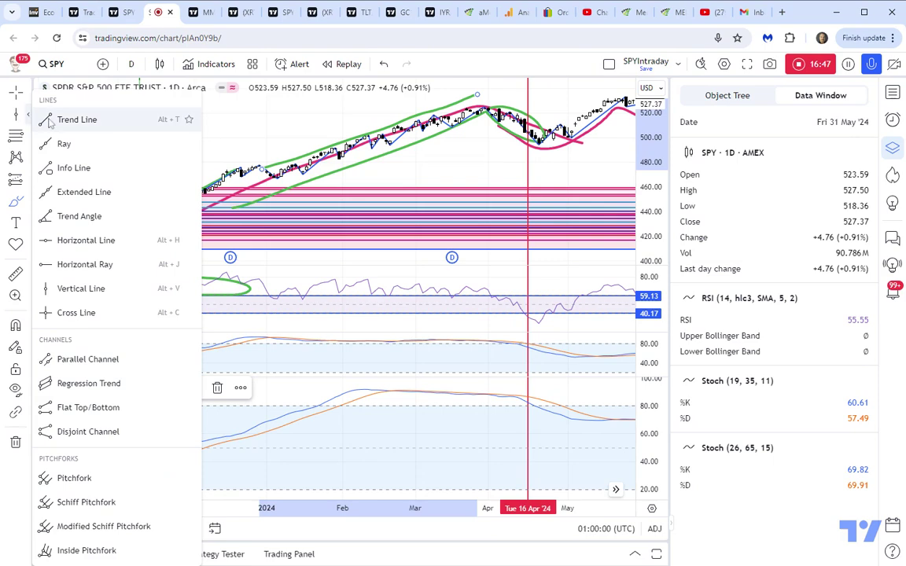
click(63, 117)
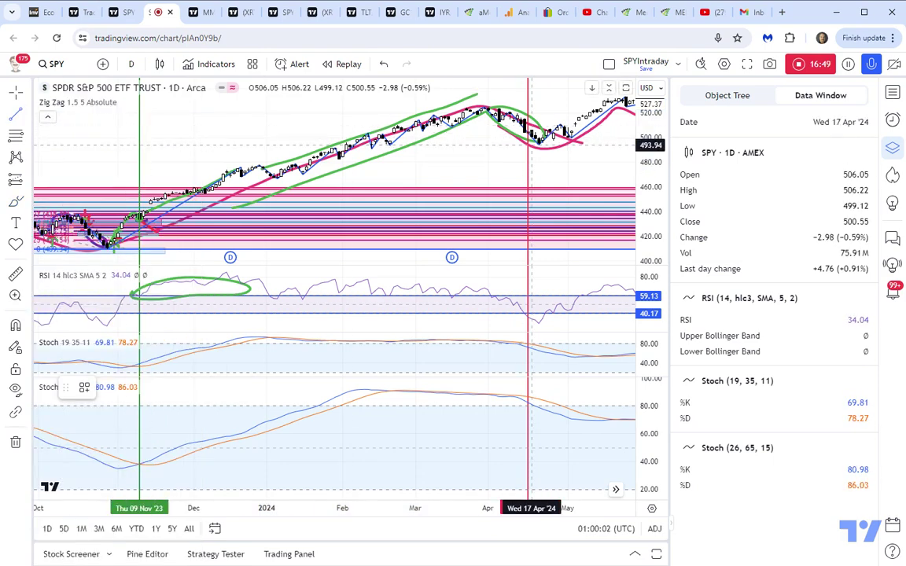
click(530, 145)
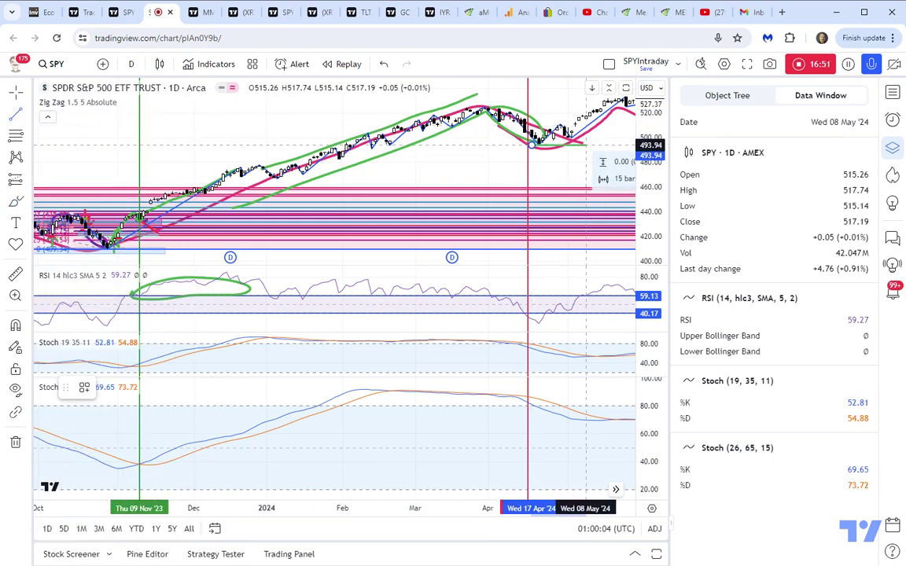
click(586, 144)
click(108, 388)
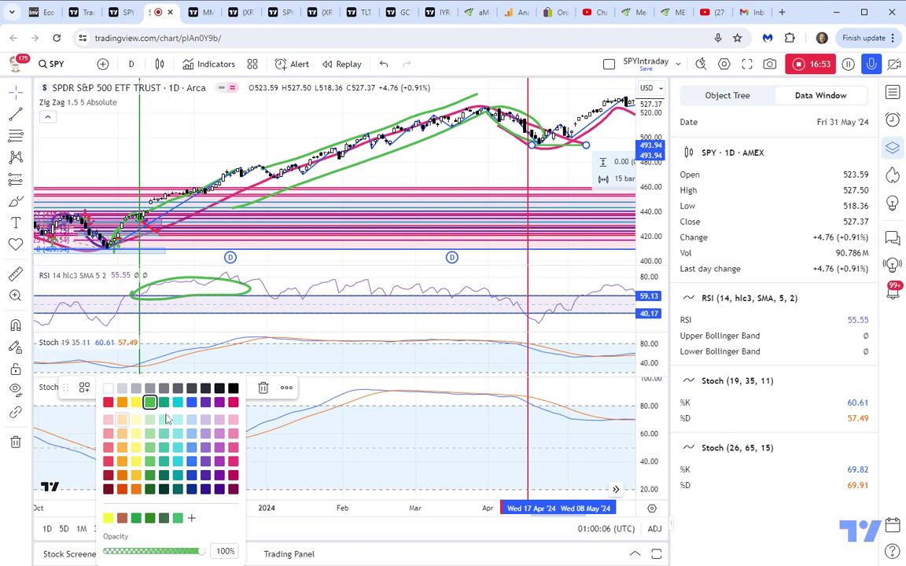
click(205, 403)
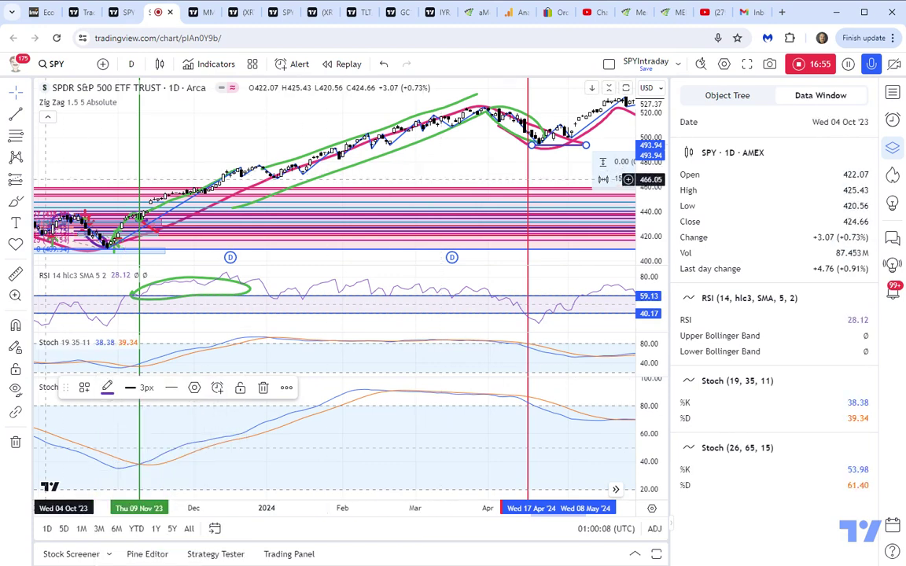
Step: Brush a downward curve from the late-April candles through the purple line and recolour it red
mouse_move(541, 132)
mouse_down()
mouse_move(556, 131)
mouse_move(608, 182)
mouse_up()
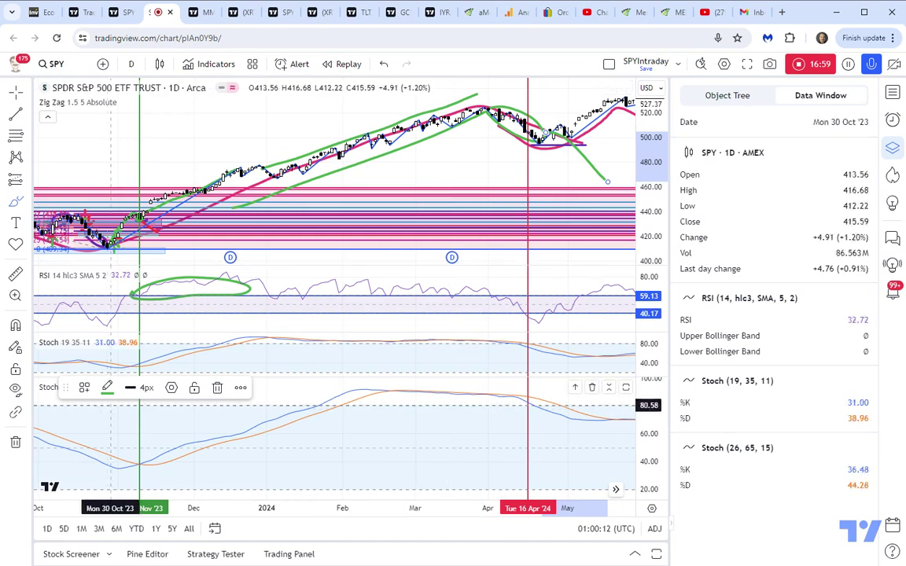
click(107, 387)
click(108, 403)
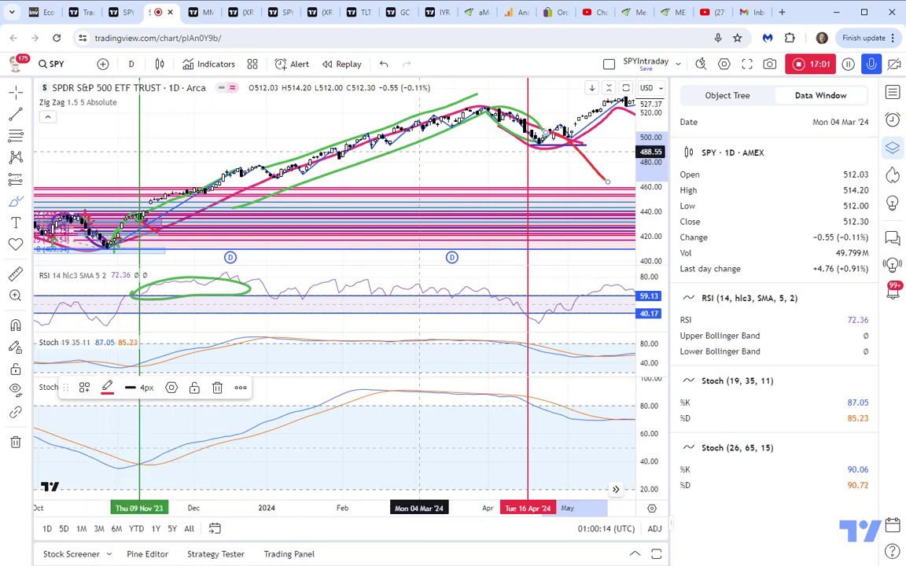
click(435, 152)
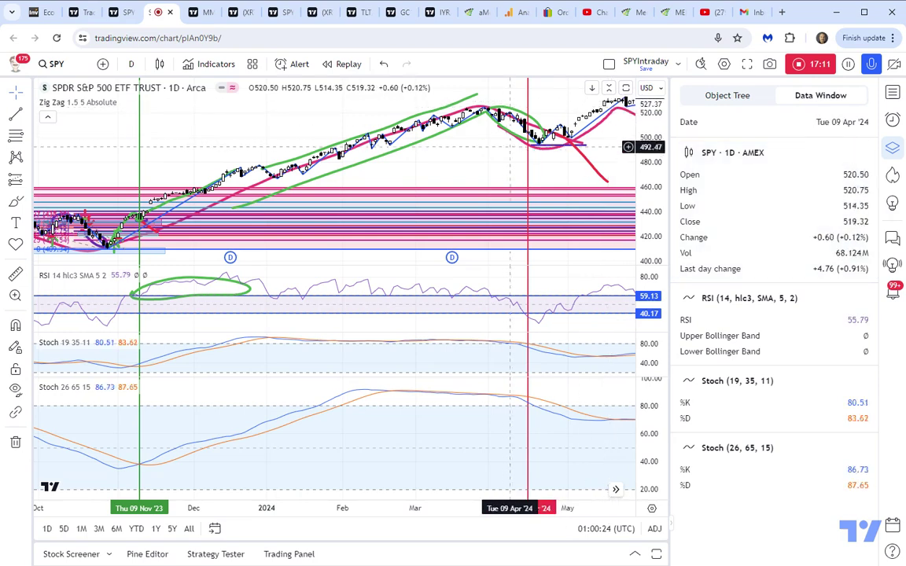
right_click(493, 155)
click(456, 163)
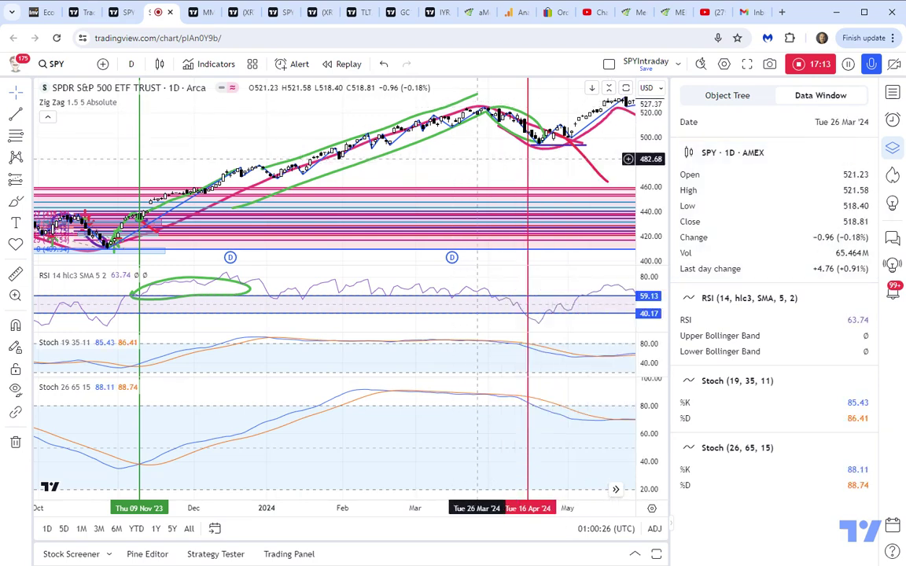
Step: Enlarge the price, RSI and 19 35 11 Stochastic panes by shrinking the 26 65 15 Stochastic pane
drag(476, 151, 406, 181)
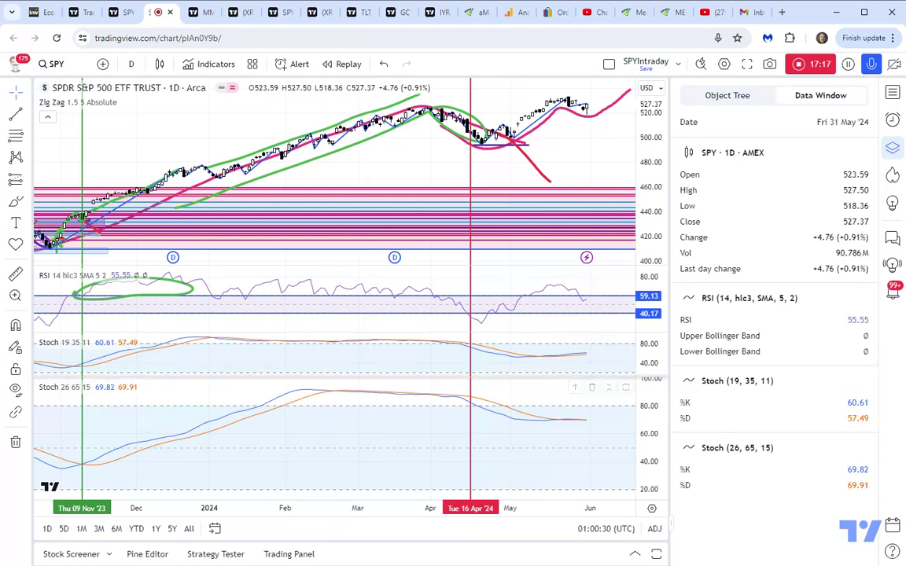
drag(330, 380, 324, 434)
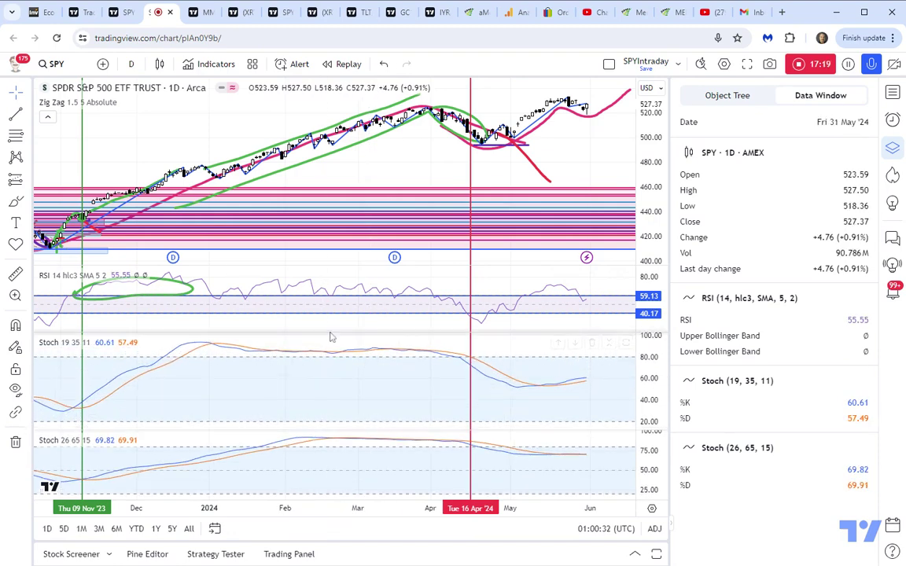
drag(330, 334, 330, 369)
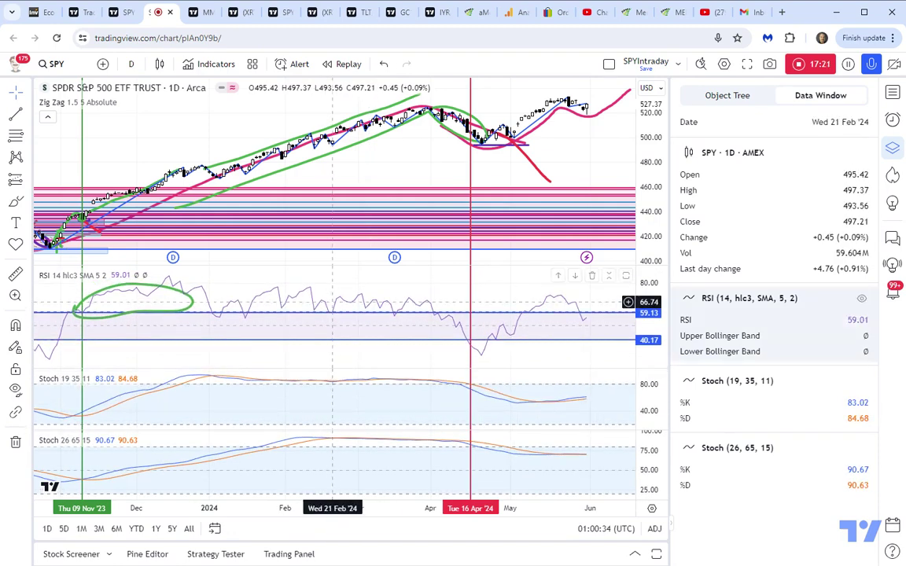
drag(349, 258, 345, 298)
key(ctrl+z)
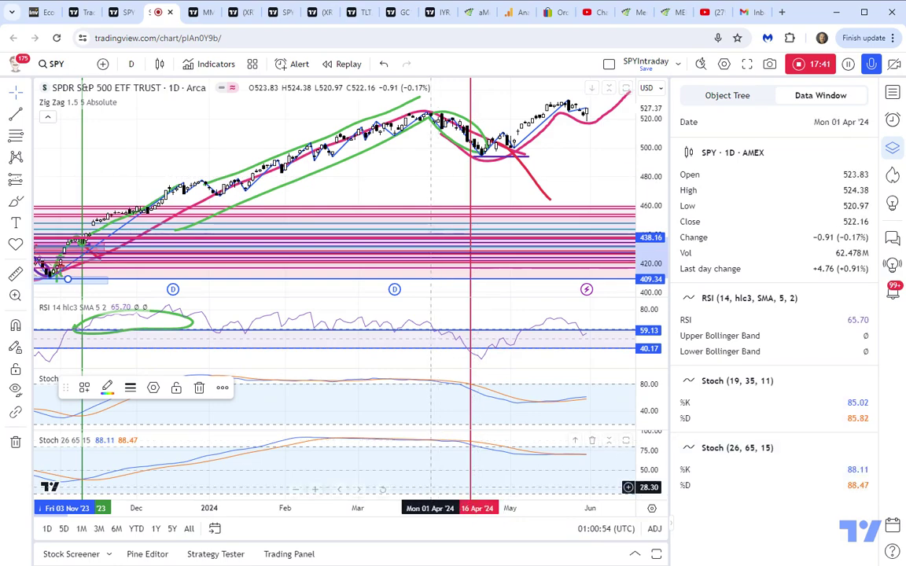
Step: Brush red strokes over the late-April swing highs and lows, circle the early-May low and loop the rally up to mid-May
scroll(431, 510, up, 5)
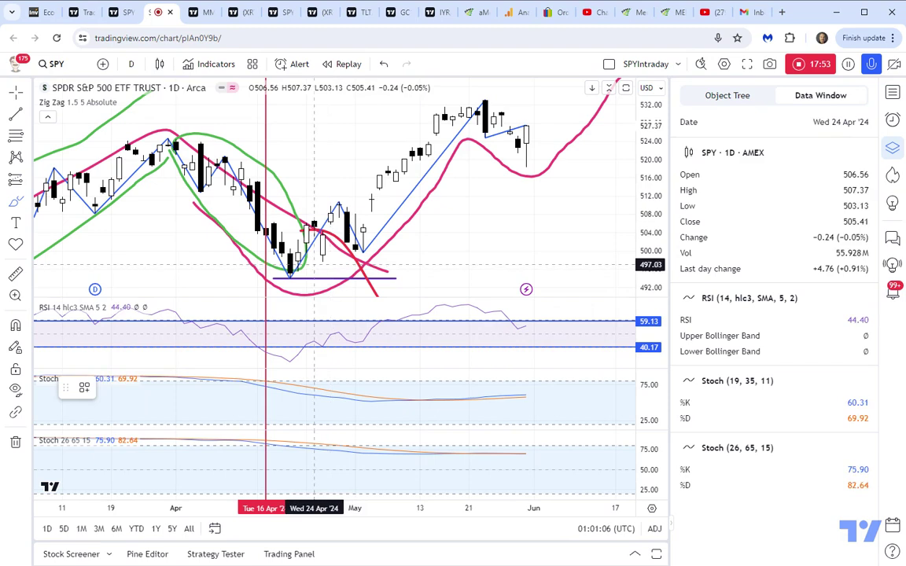
drag(314, 265, 333, 264)
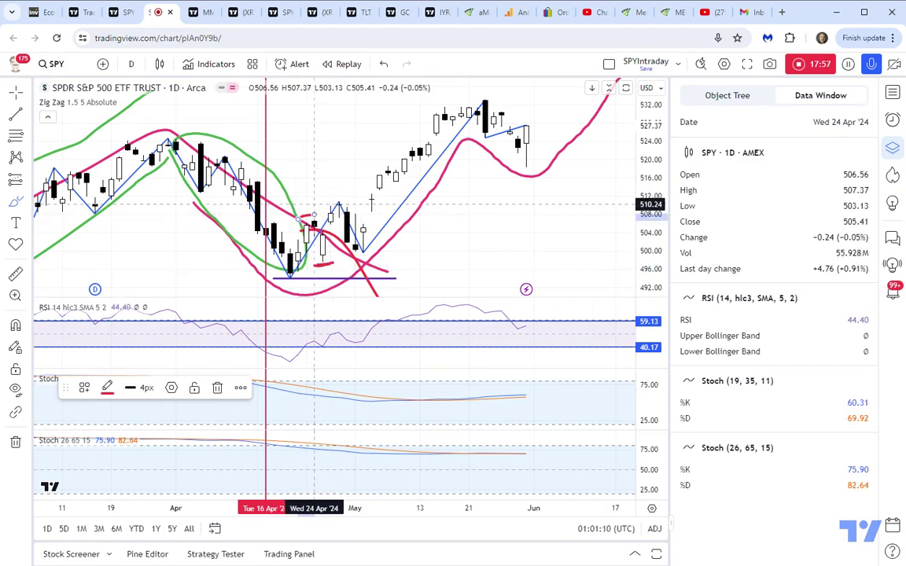
drag(330, 200, 346, 197)
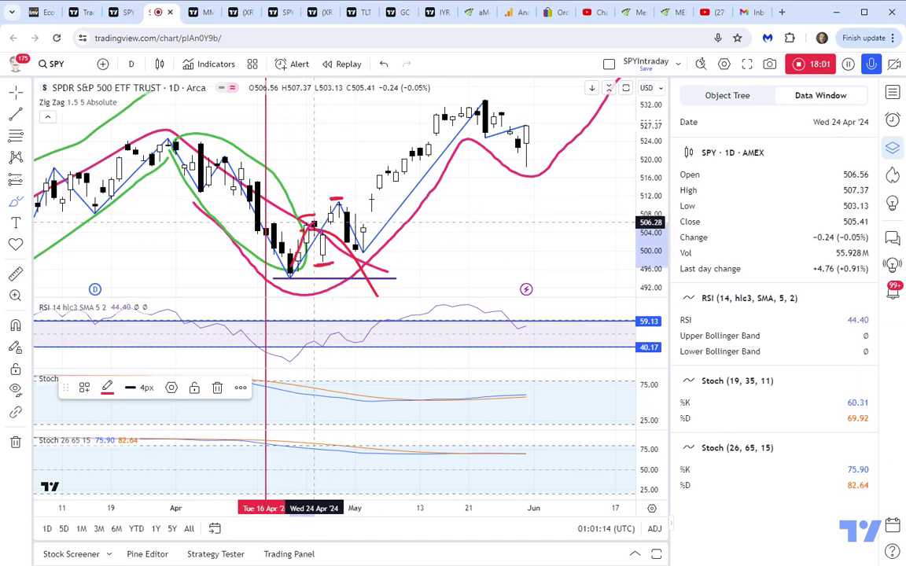
mouse_move(314, 223)
mouse_down()
mouse_move(323, 259)
mouse_move(339, 221)
mouse_move(344, 243)
mouse_move(369, 249)
mouse_move(344, 248)
mouse_up()
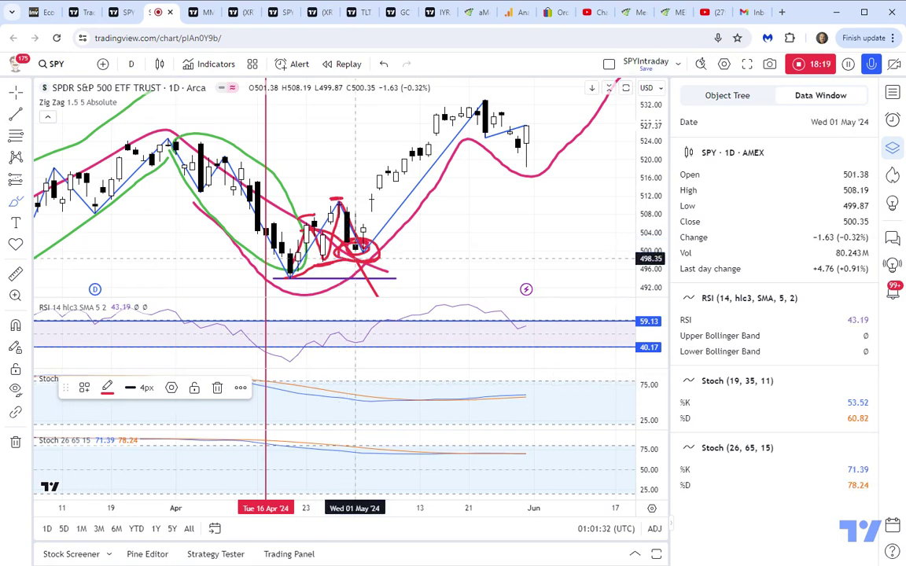
mouse_move(425, 147)
mouse_down()
mouse_move(390, 152)
mouse_move(339, 243)
mouse_up()
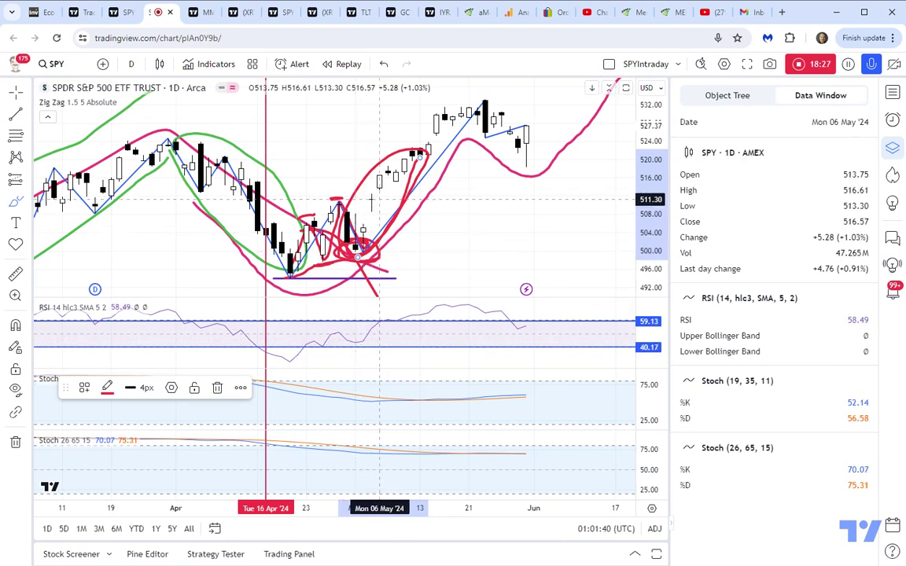
Step: Place a green up arrow beneath the Fri 03 May '24 candle
click(29, 245)
click(47, 206)
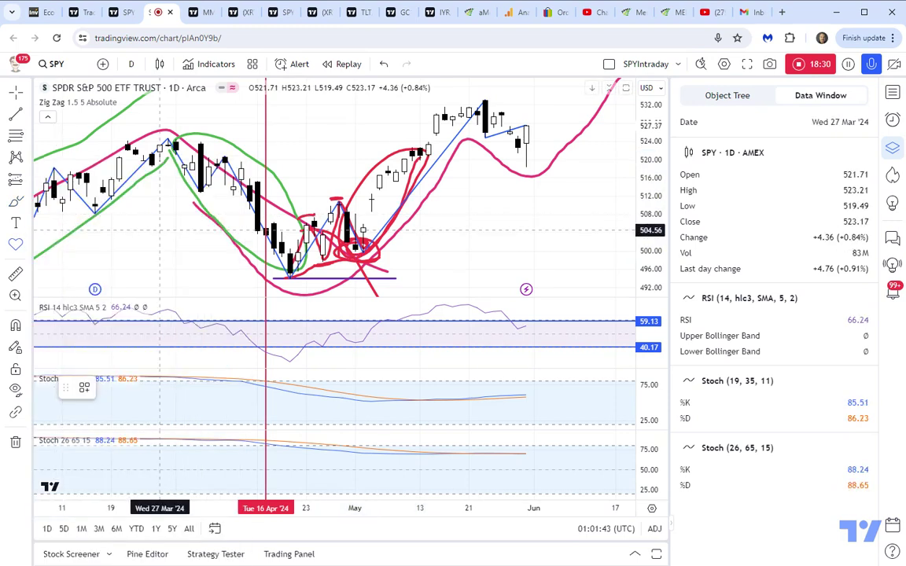
click(372, 222)
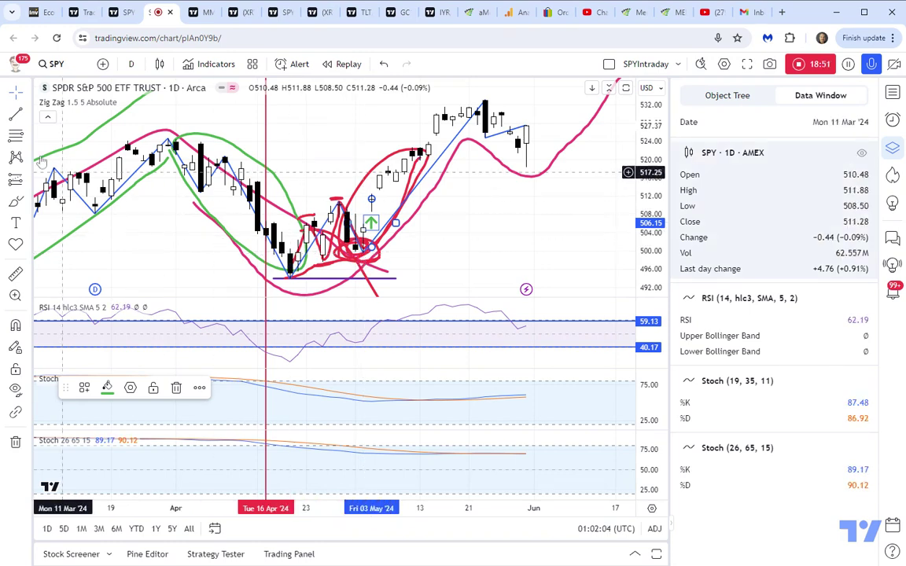
Step: Draw a Fib retracement from 524.78 on 27 Mar to 493.99, and a rectangle over its 0.382–0.5 zone from 28 Mar to 14 May '24
click(159, 138)
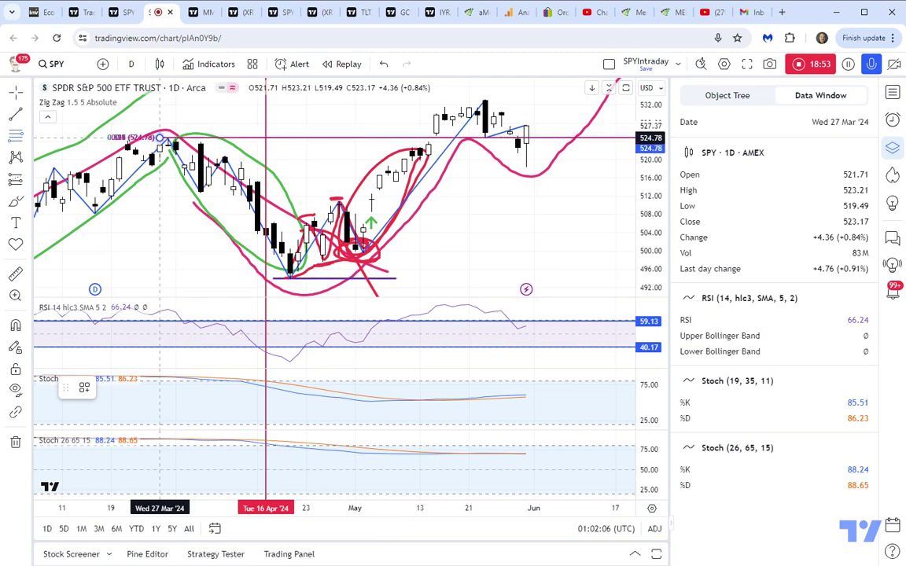
click(371, 277)
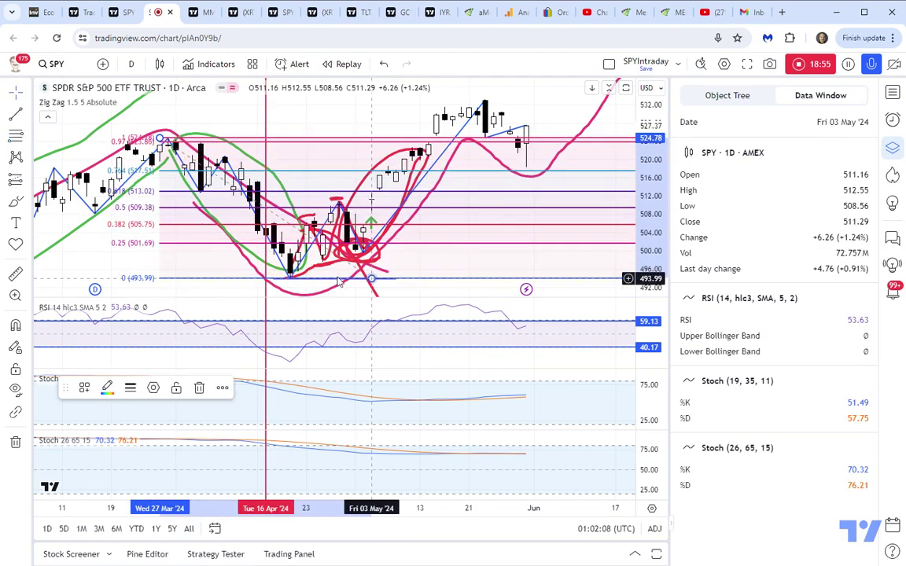
click(26, 203)
click(69, 300)
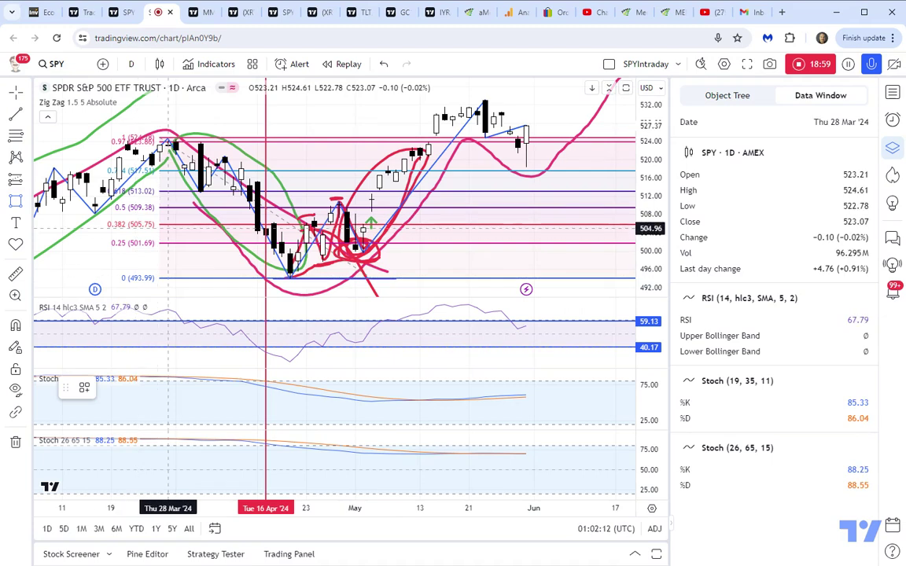
click(167, 225)
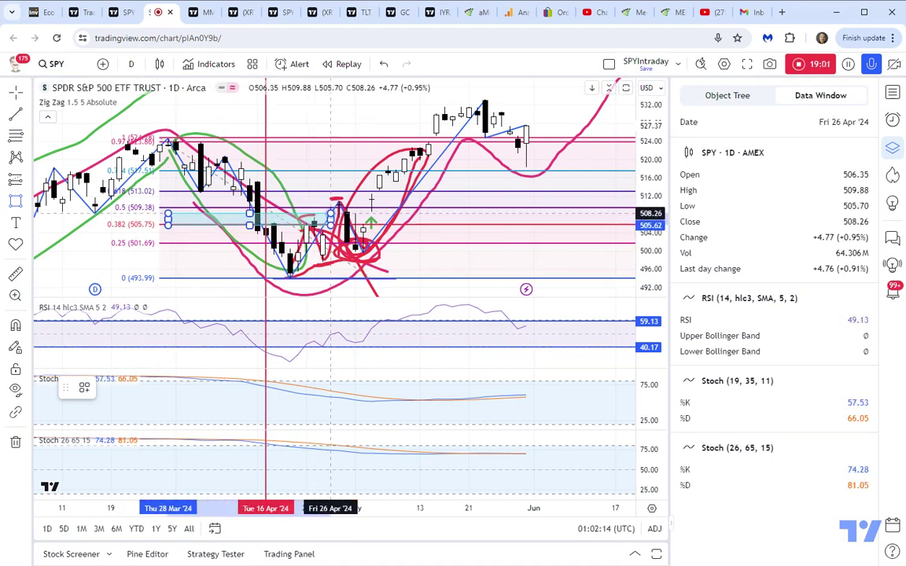
click(428, 208)
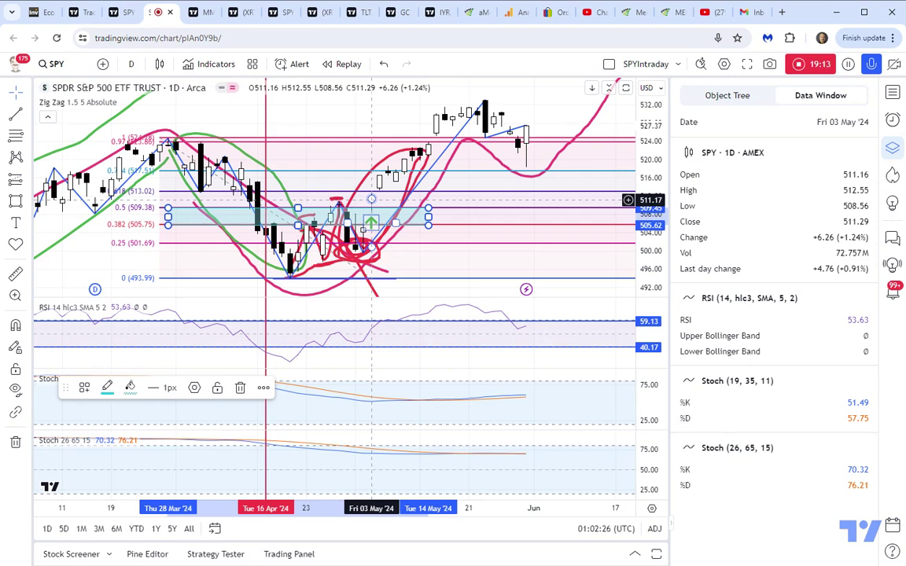
Step: Activate the Brush for freehand marking on the price candles around late April
click(27, 206)
click(67, 141)
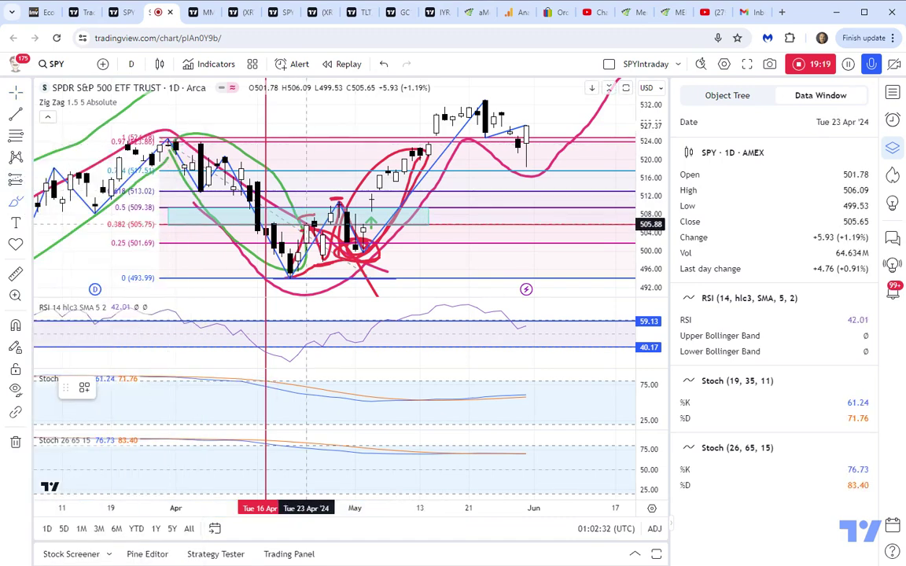